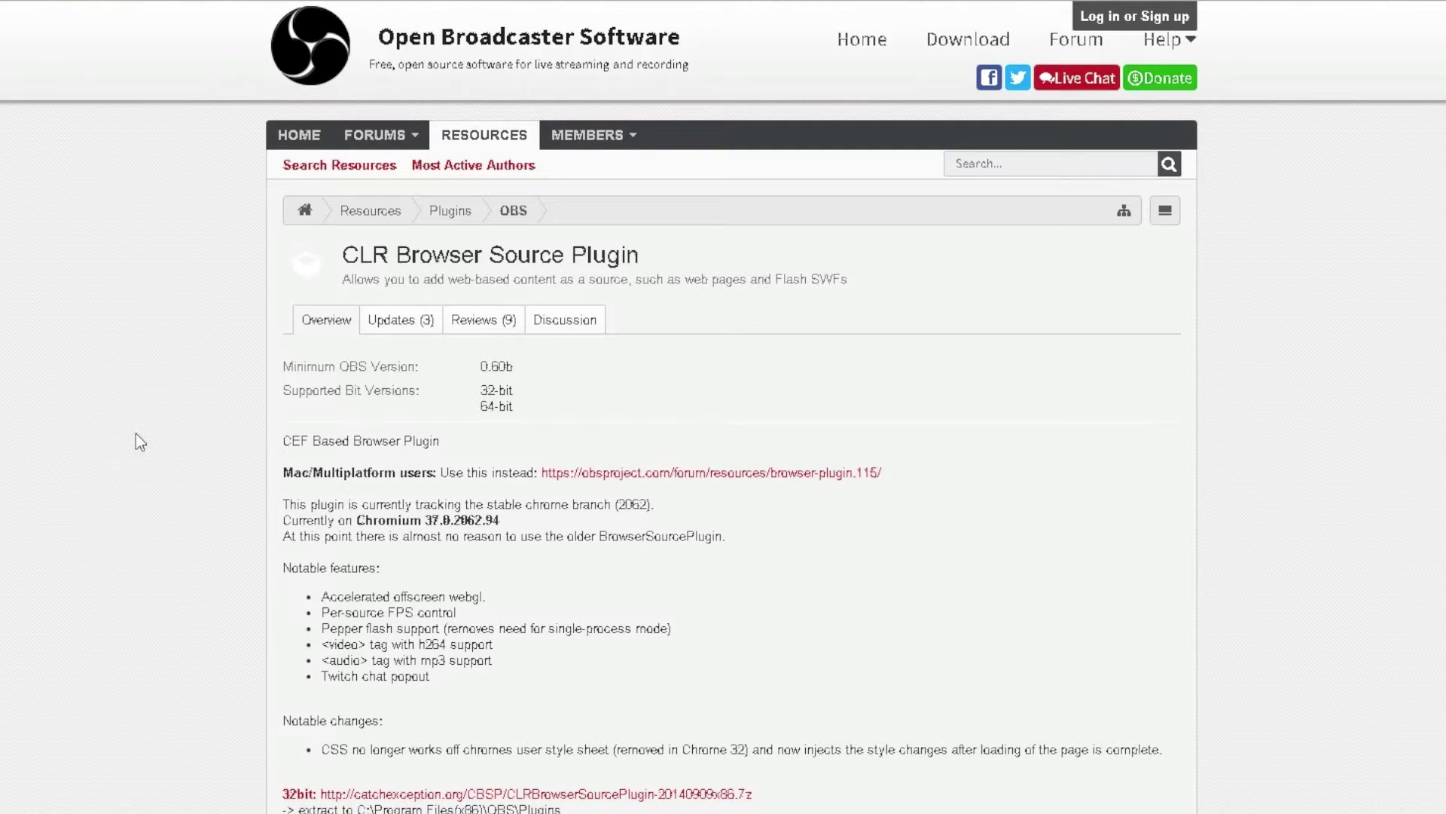
# Download the 64-bit archive CLRBrowserSourcePlugin-20140909x64.7z from the forum's plugin page.
pyautogui.scroll(-4, 136, 433)
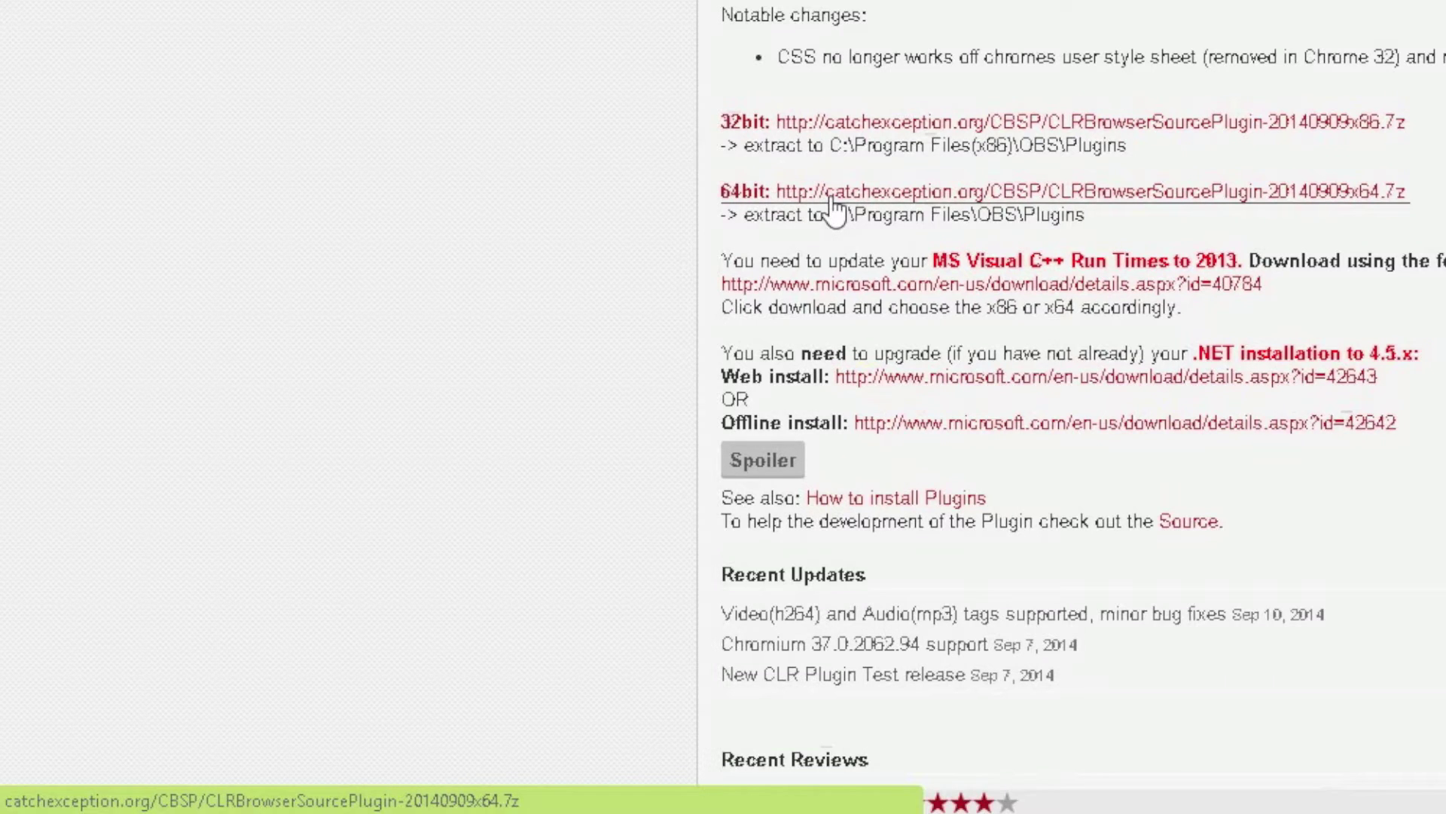
pyautogui.click(832, 197)
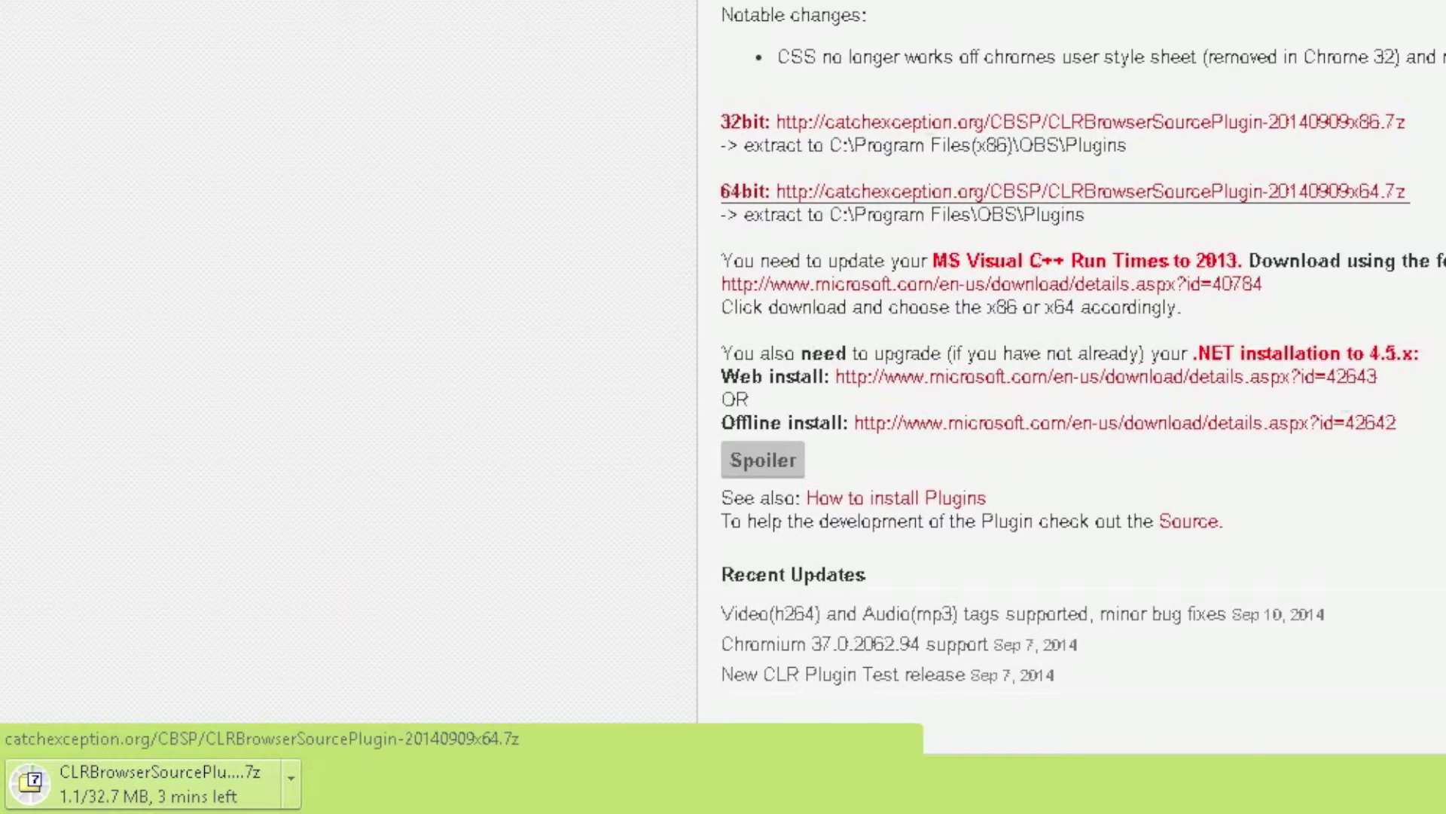
pyautogui.scroll(-5, 762, 461)
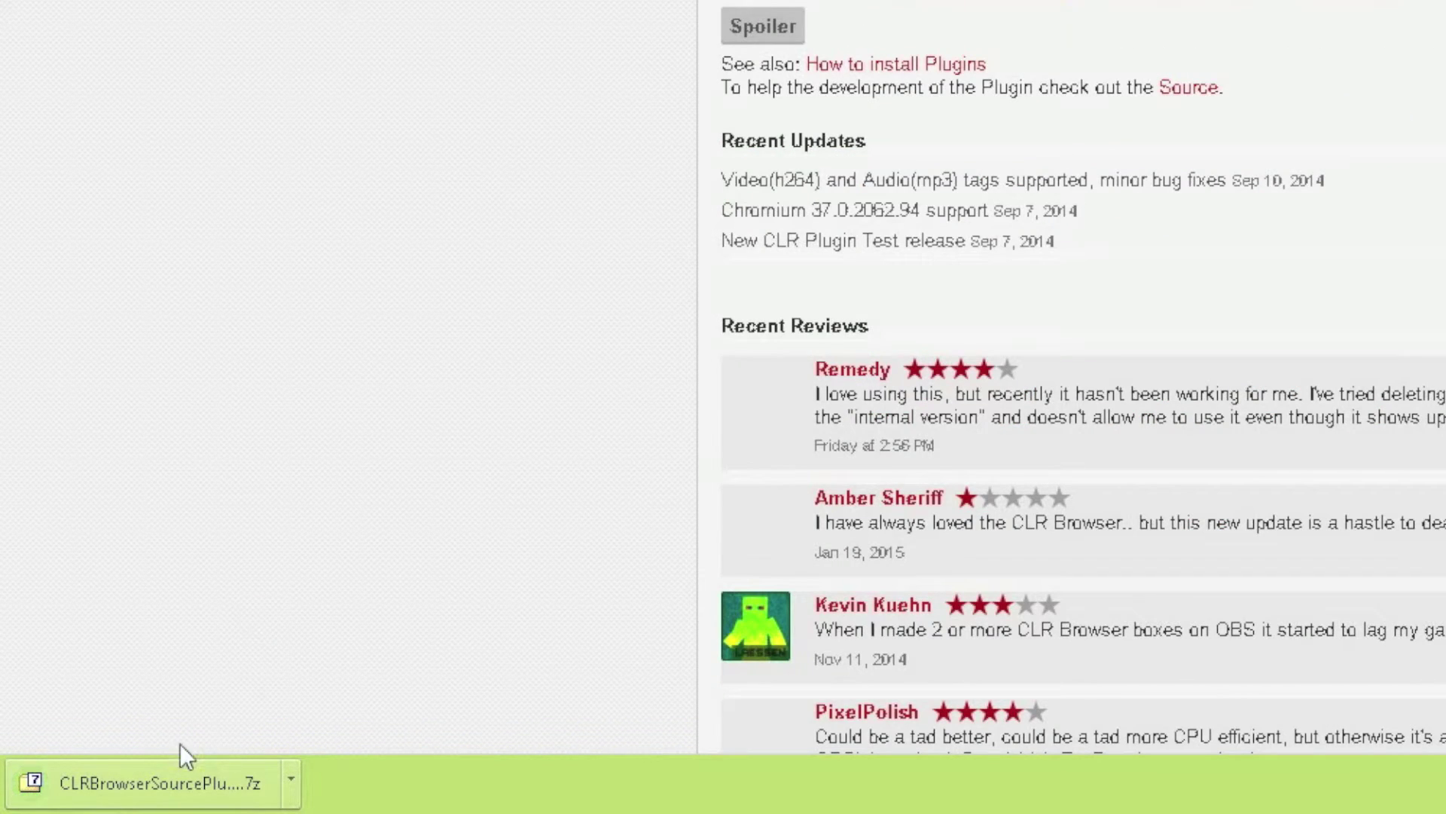
# Search for 'obs' from the Start menu and bring up the OBS result's options.
pyautogui.press('super')
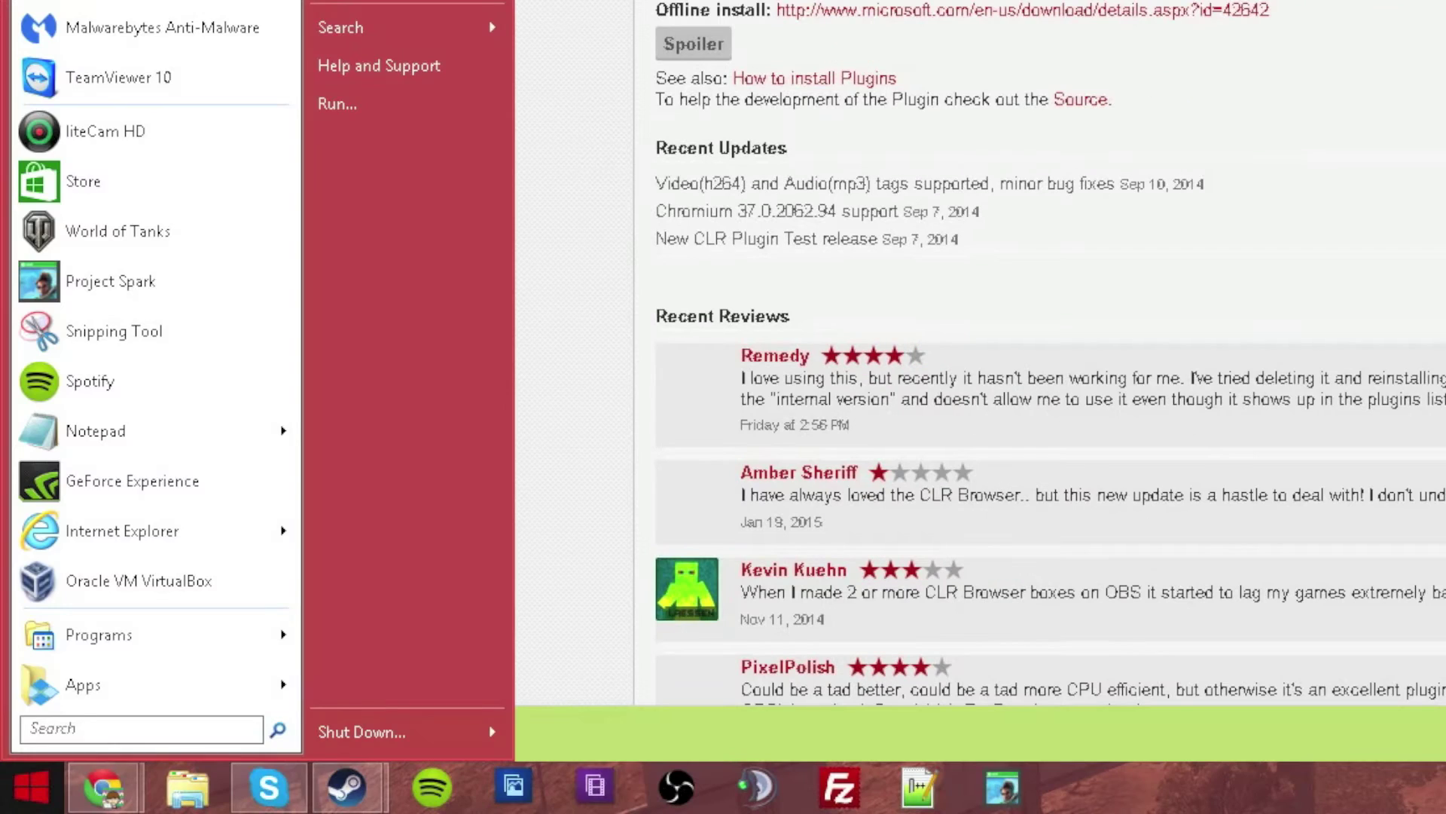
pyautogui.write('obs')
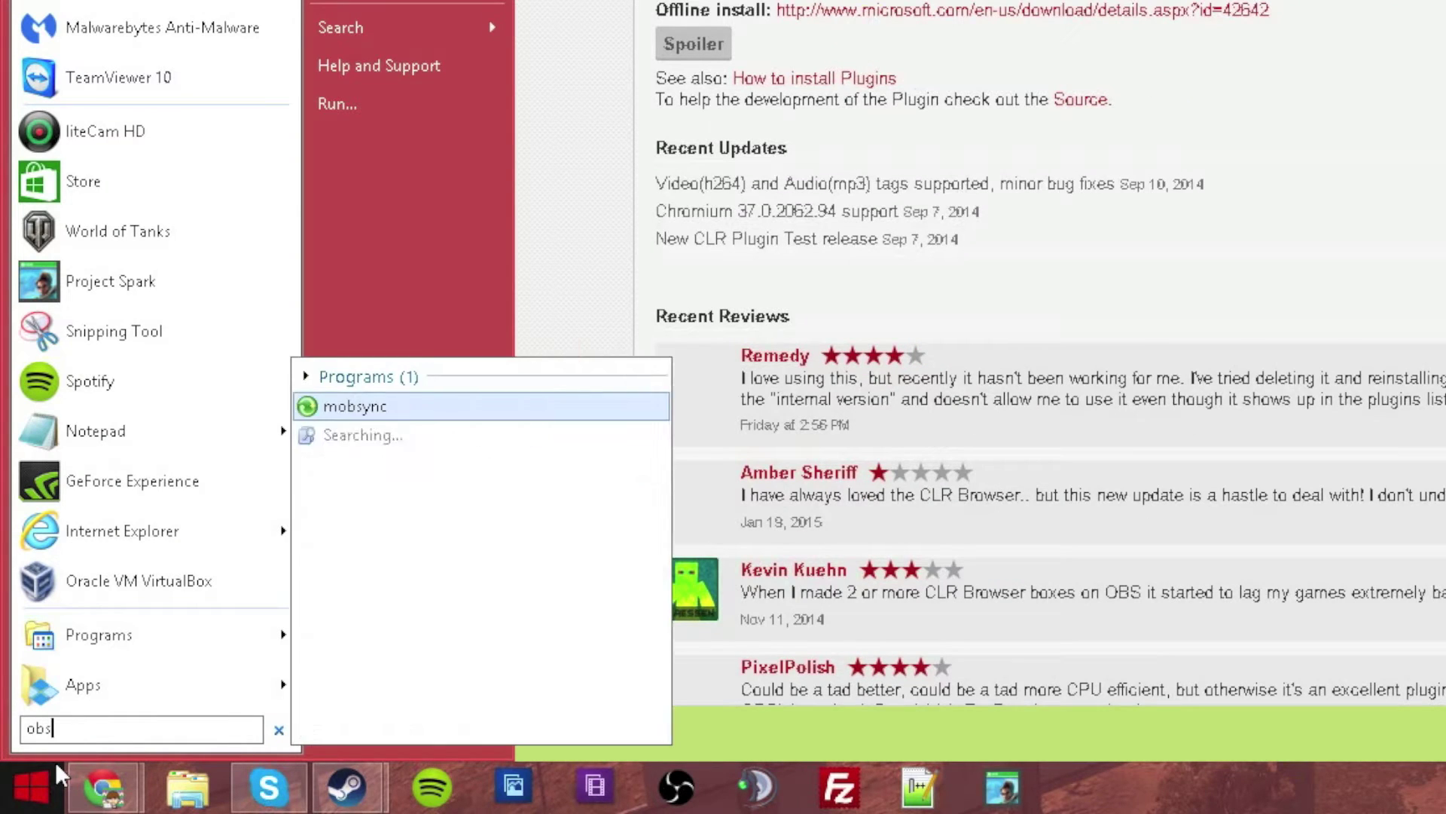
pyautogui.rightClick(400, 552)
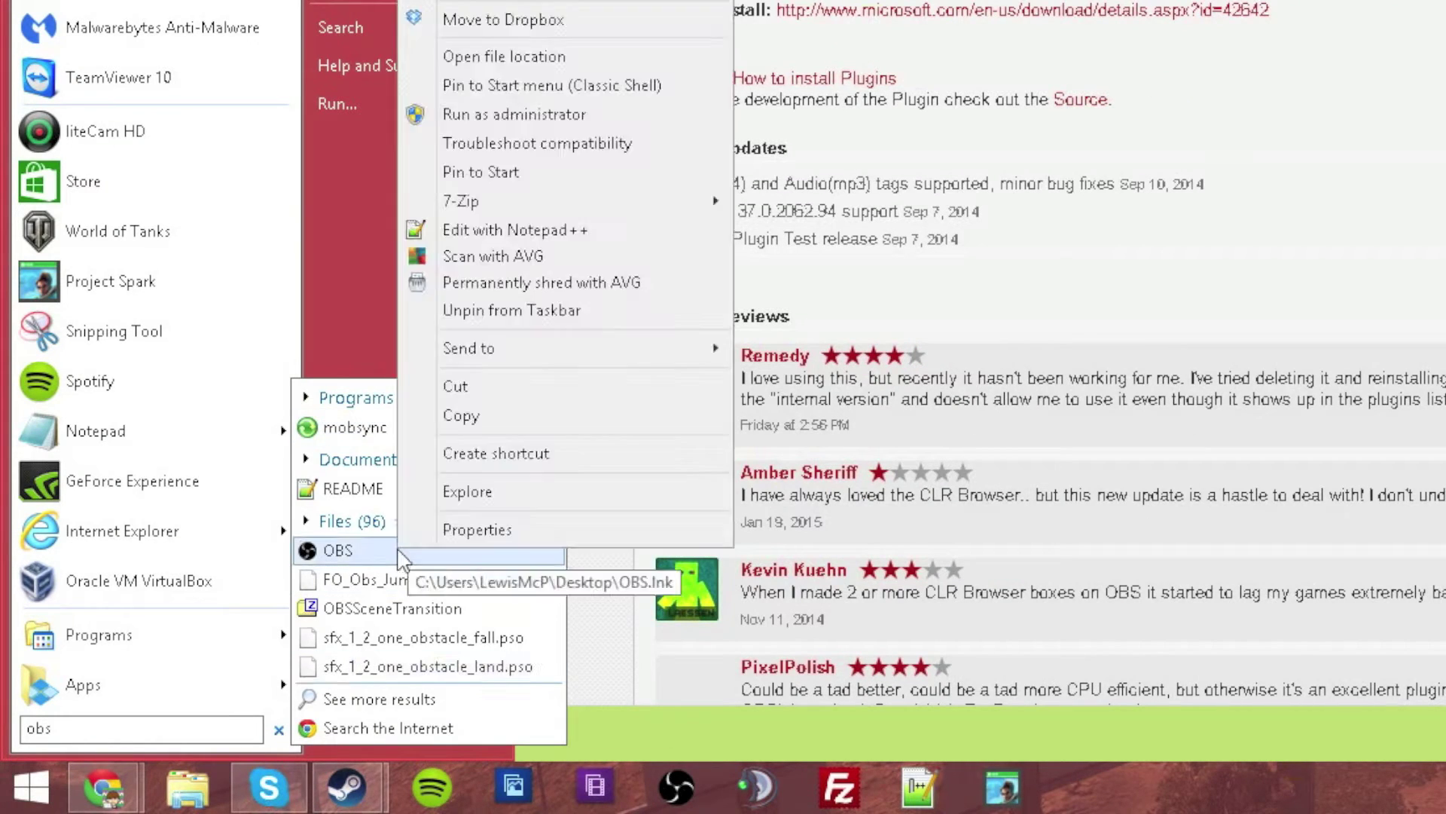
# From the desktop OBS shortcut, go to the OBS_64bit installation folder with its plugins.
pyautogui.click(622, 58)
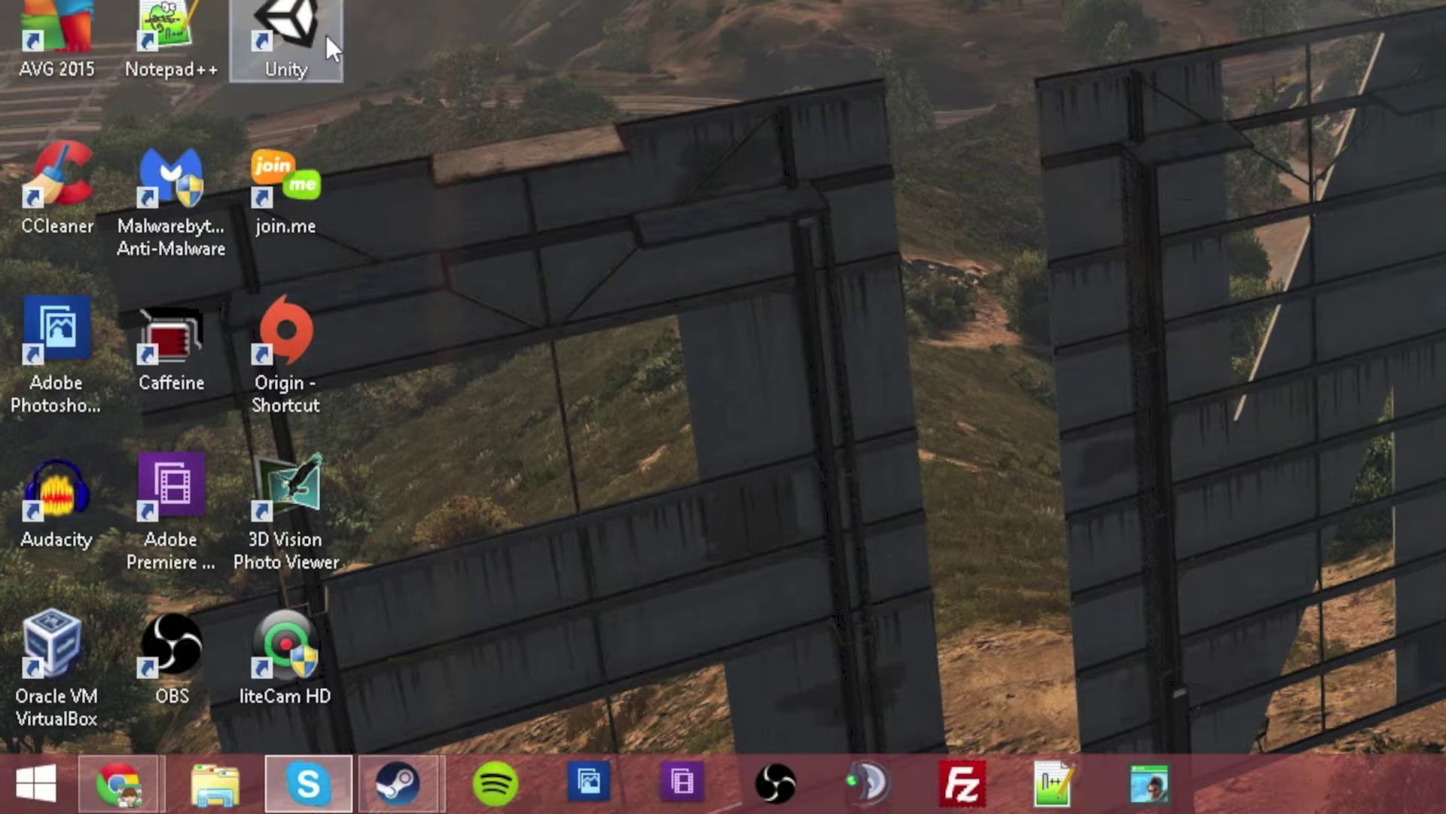
pyautogui.rightClick(178, 653)
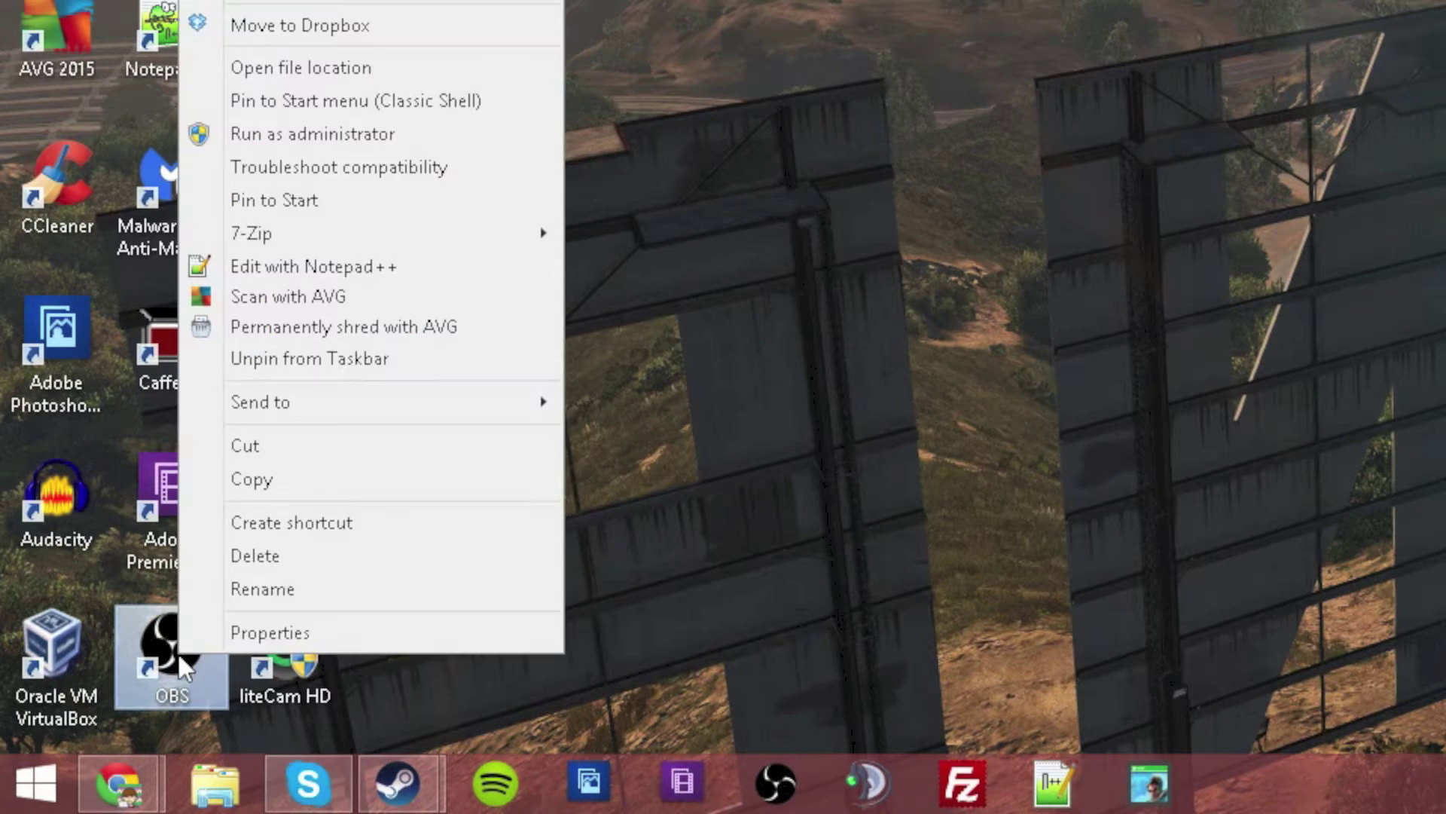
pyautogui.click(413, 69)
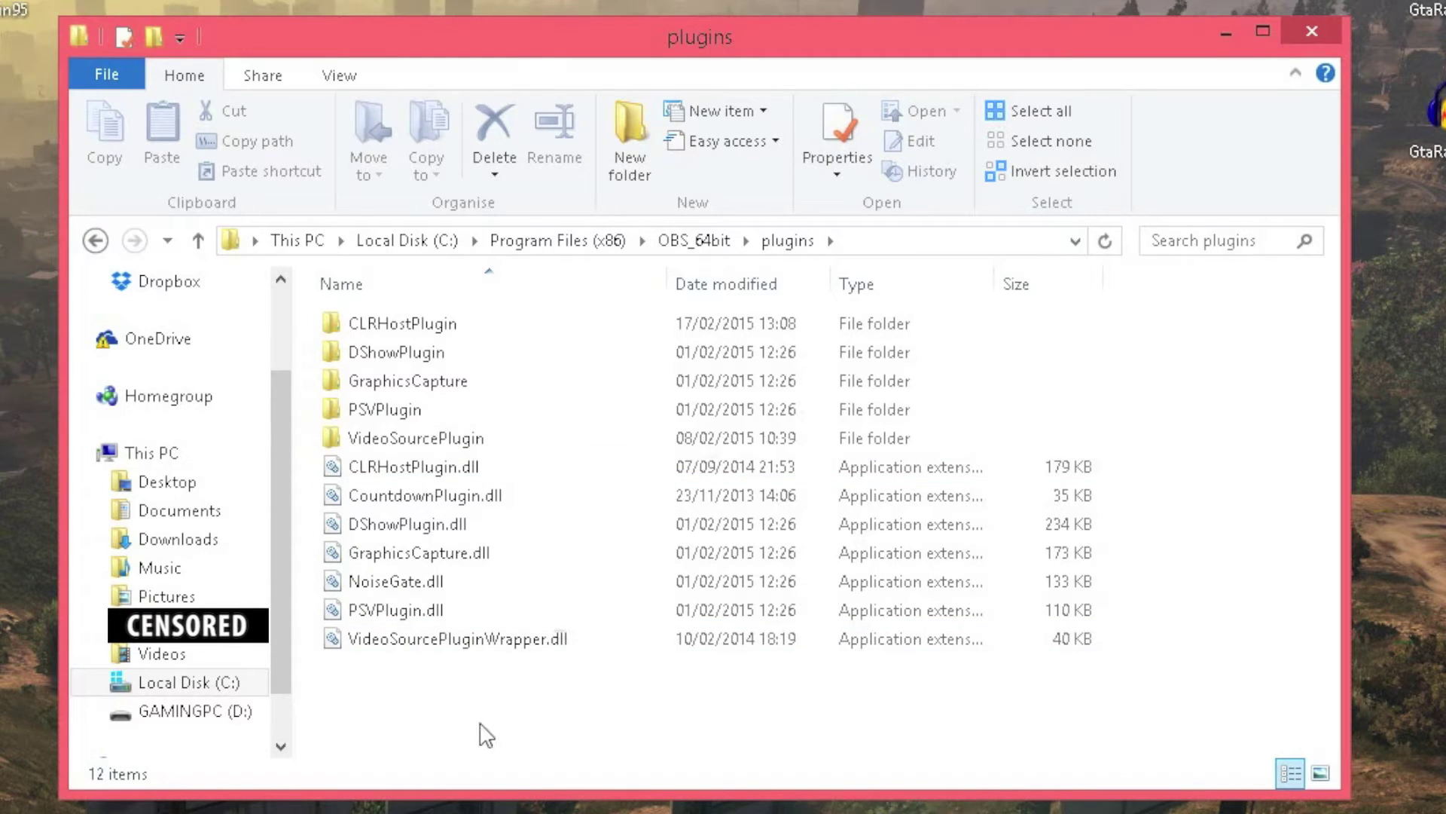
pyautogui.moveTo(481, 718); pyautogui.dragTo(545, 777)
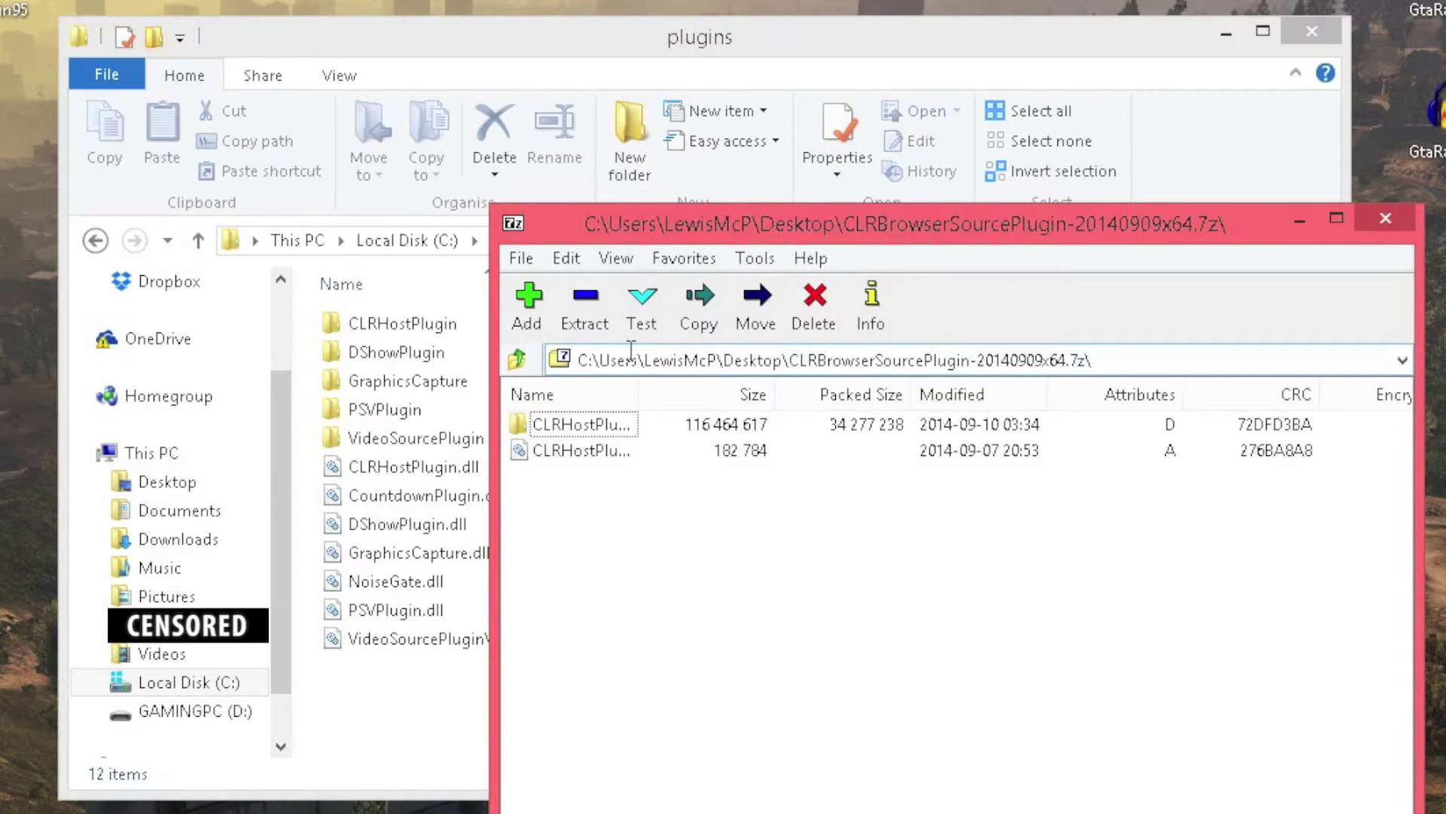
pyautogui.moveTo(840, 207); pyautogui.dragTo(1043, 169)
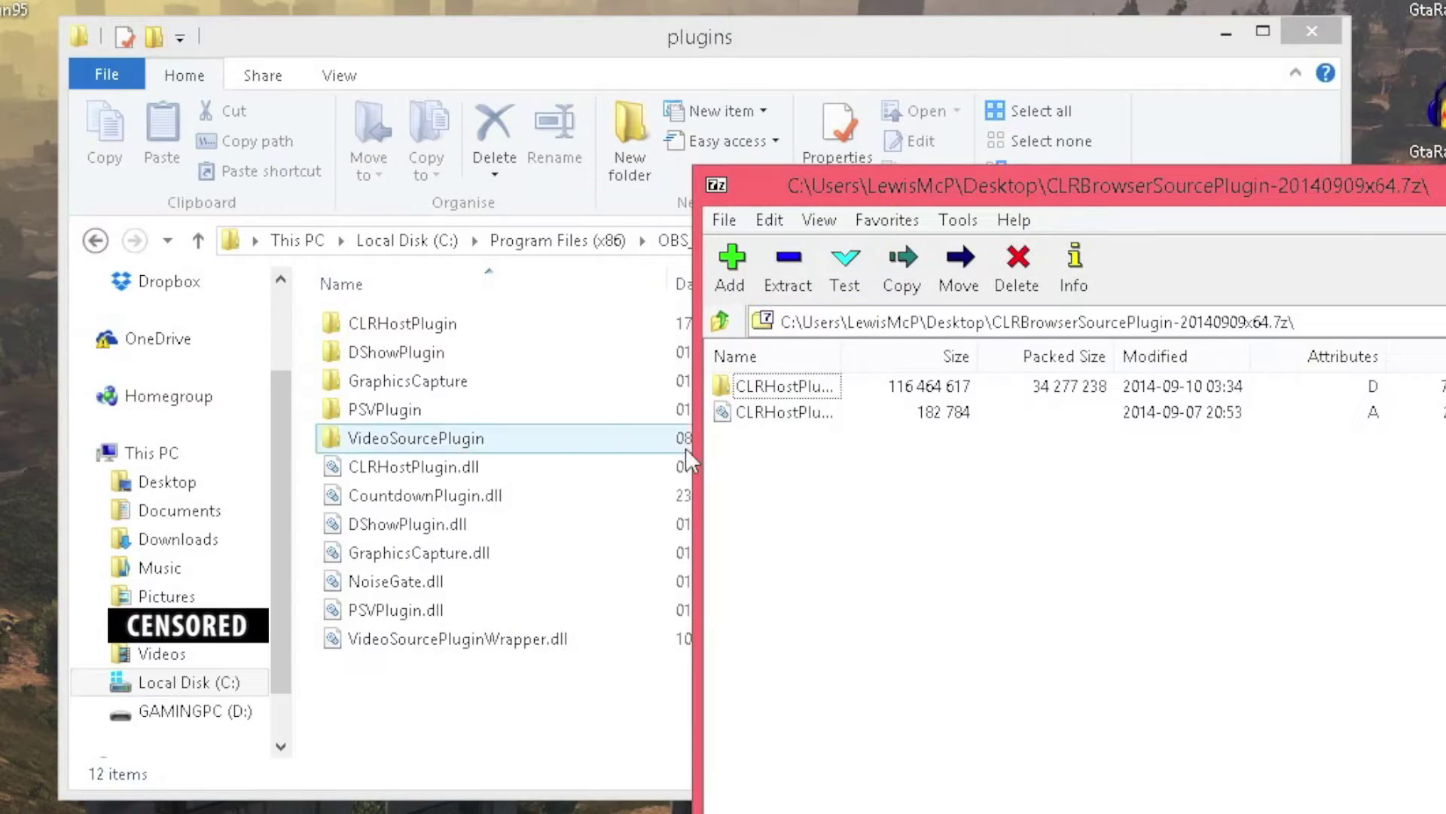
pyautogui.moveTo(760, 437); pyautogui.dragTo(767, 359)
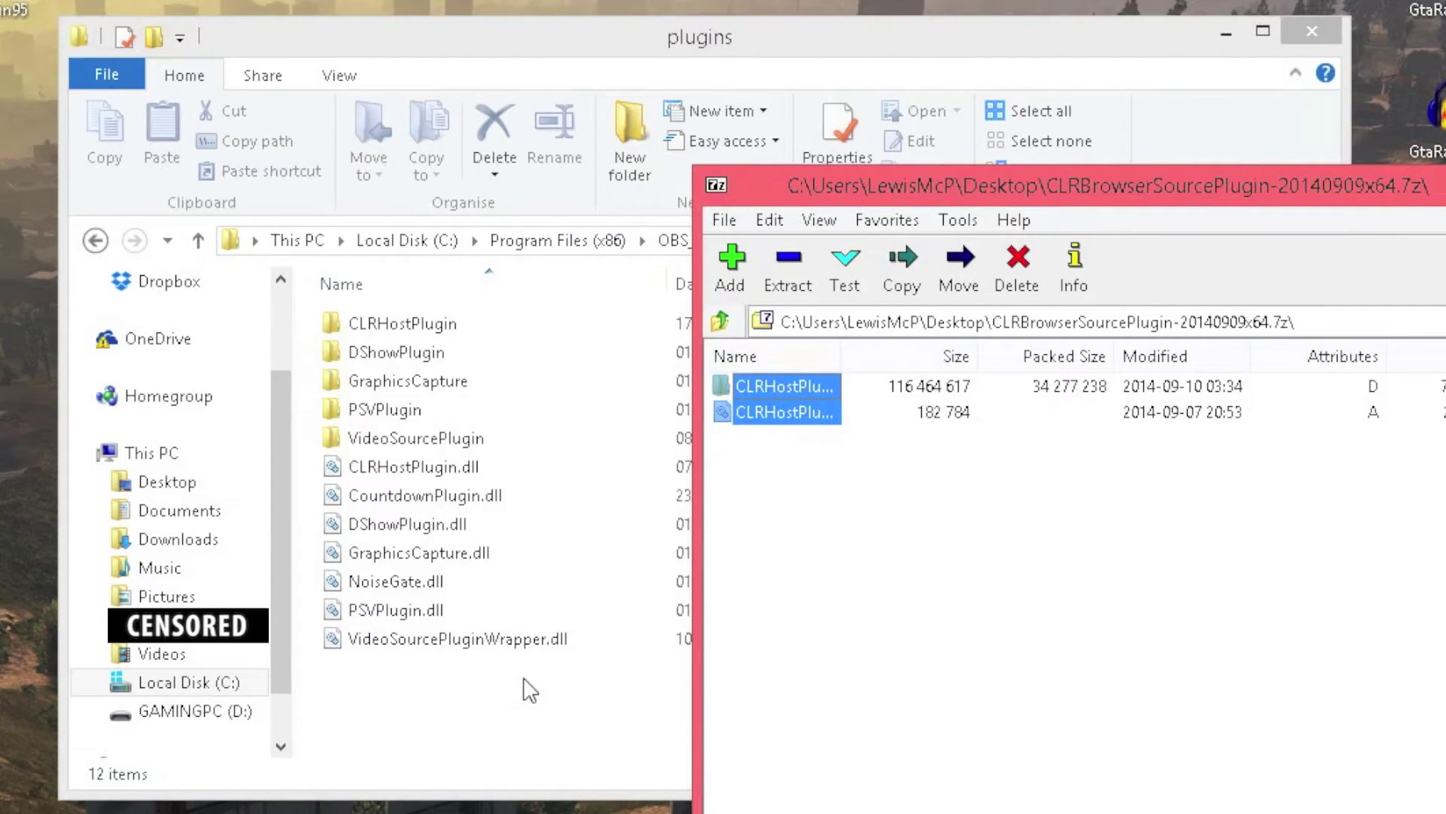
pyautogui.hotkey('alt', 'F4')
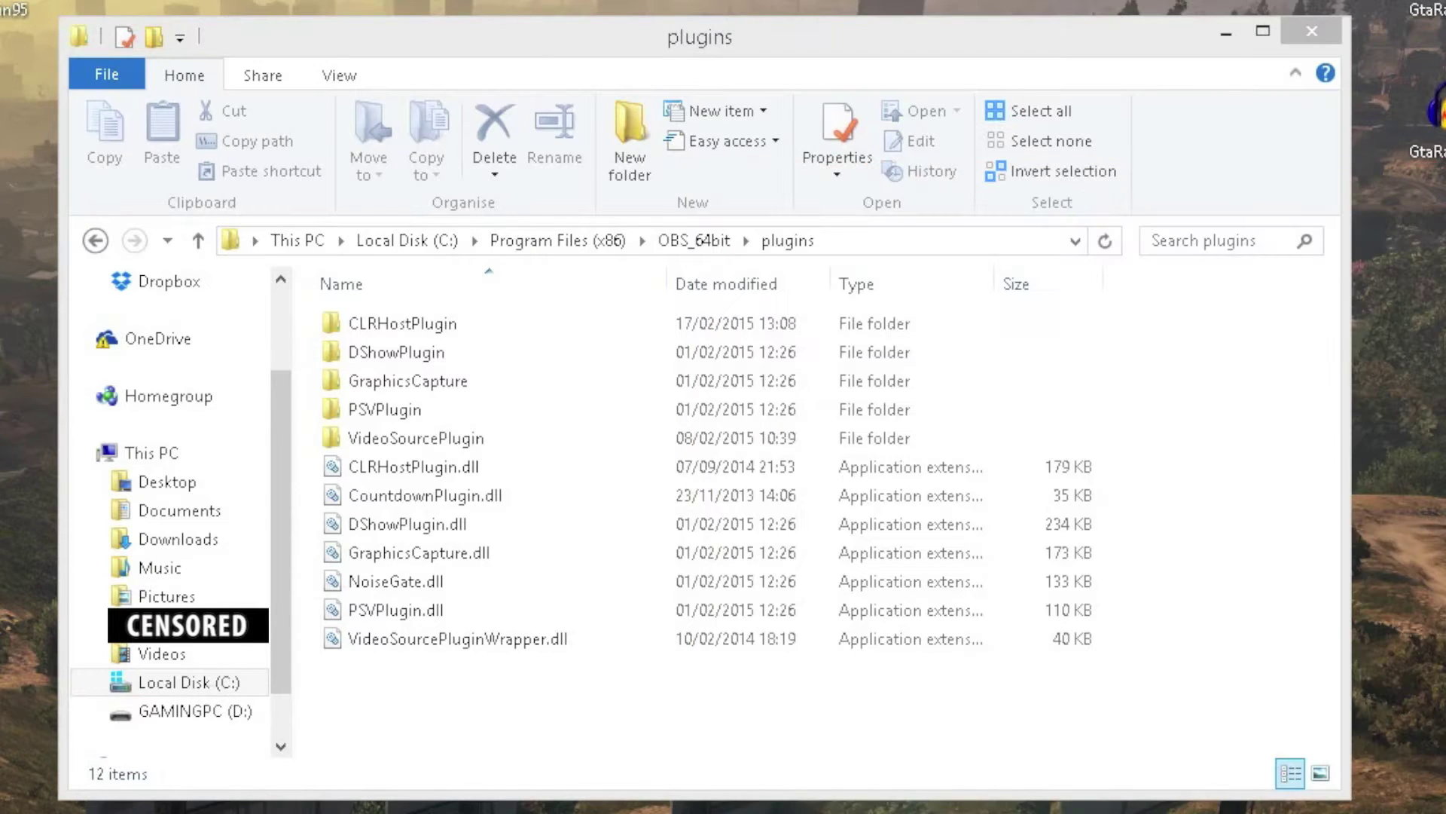
# Close the plugins folder, preview the Youtube Tutorial scene, and bring up the Global Sources list.
pyautogui.click(1313, 30)
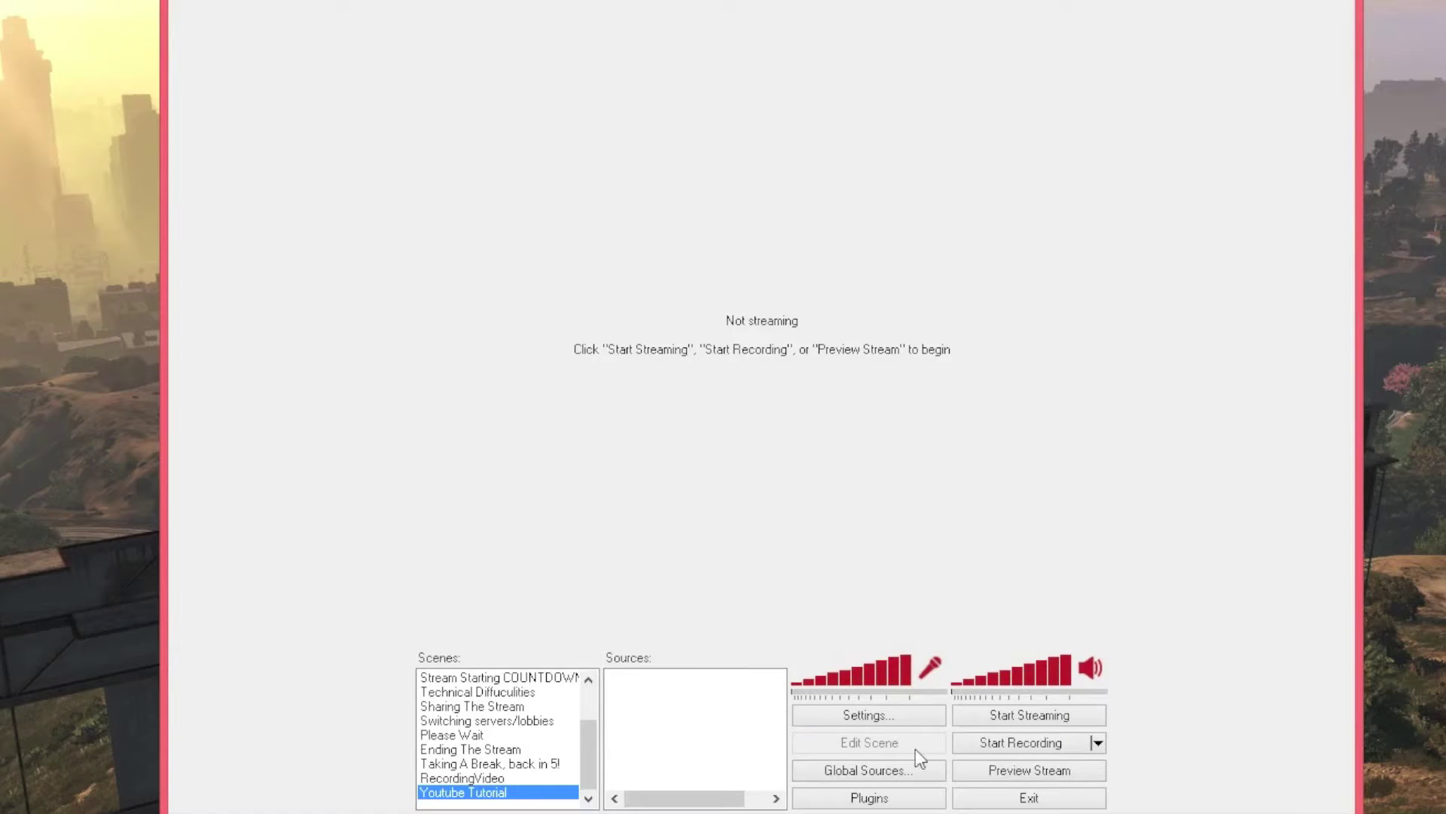
pyautogui.click(975, 776)
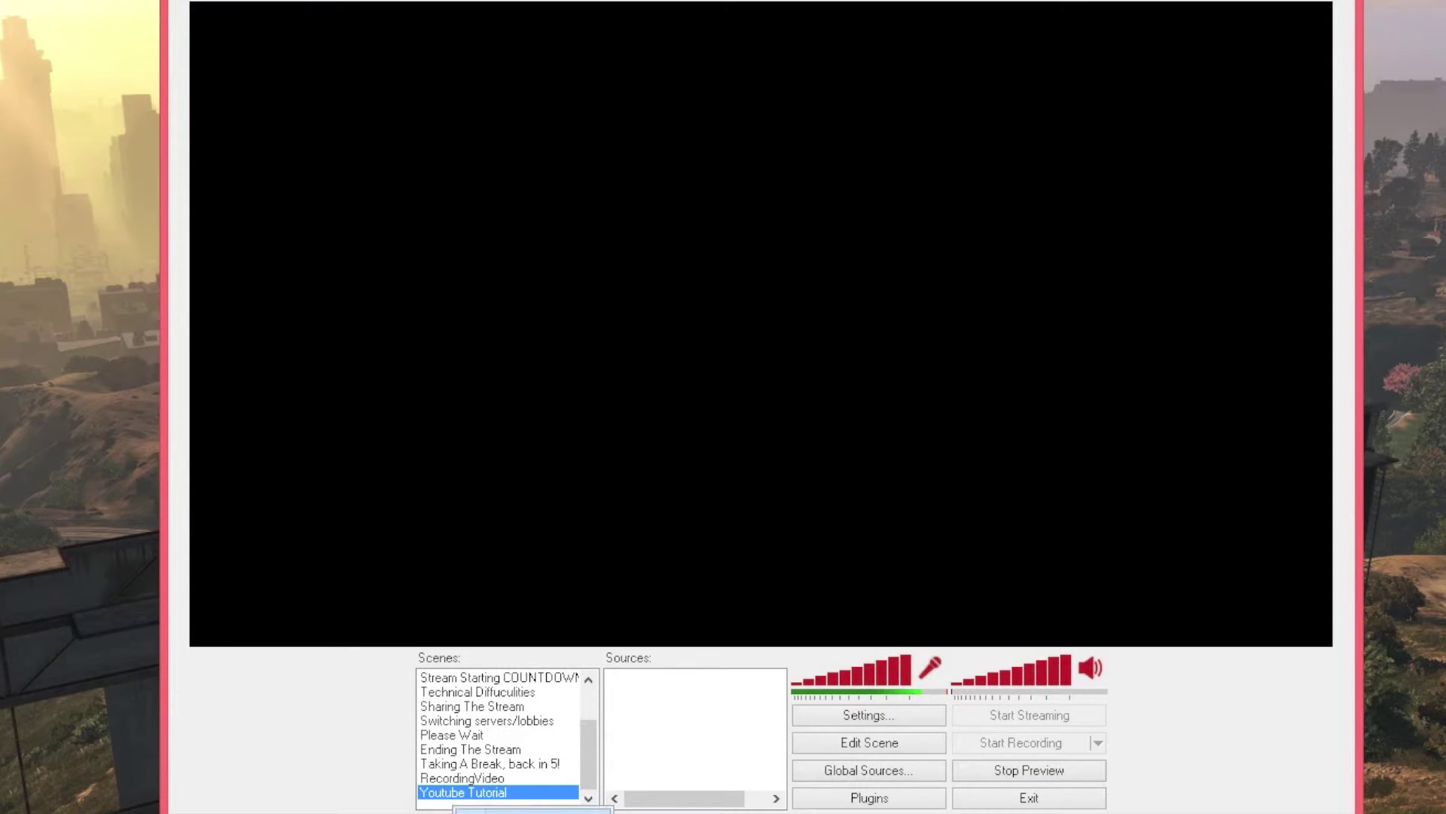
pyautogui.rightClick(649, 701)
pyautogui.moveTo(694, 721)
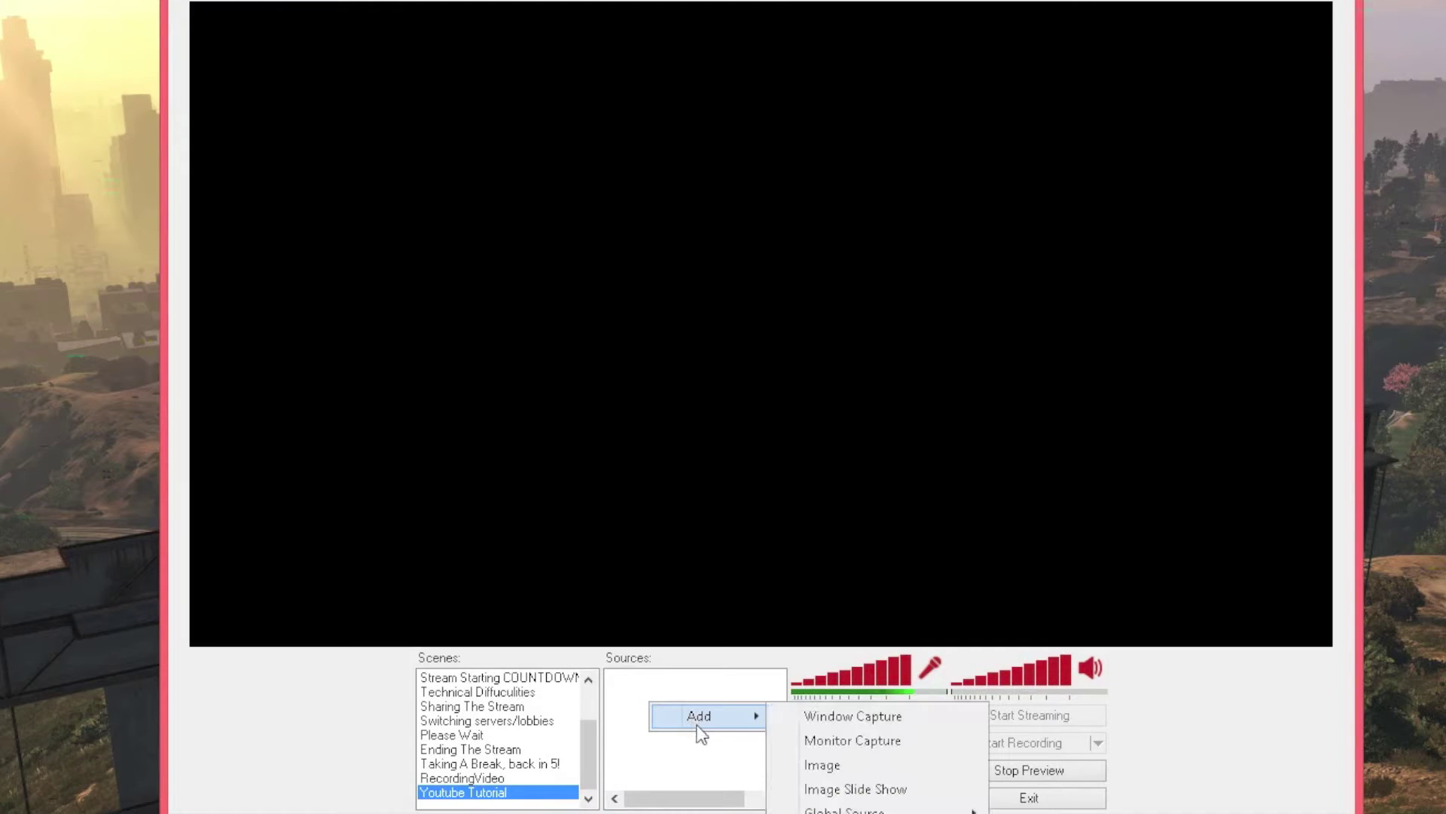
pyautogui.press('Escape')
pyautogui.press('Escape')
pyautogui.click(848, 771)
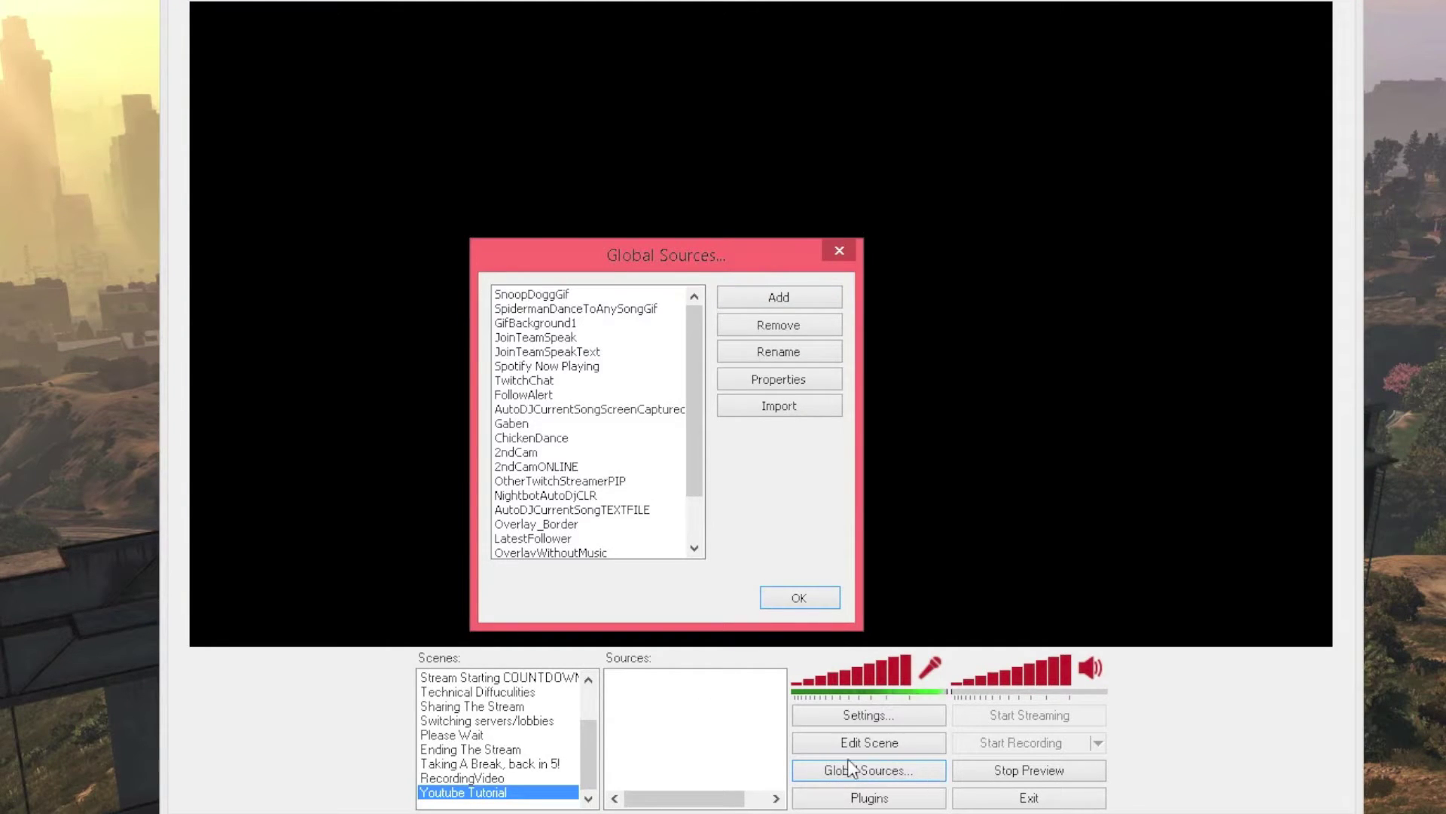
# Add a CLR Browser global source named 'Follower Notification Youtube Tutorial'.
pyautogui.click(768, 302)
pyautogui.click(768, 302)
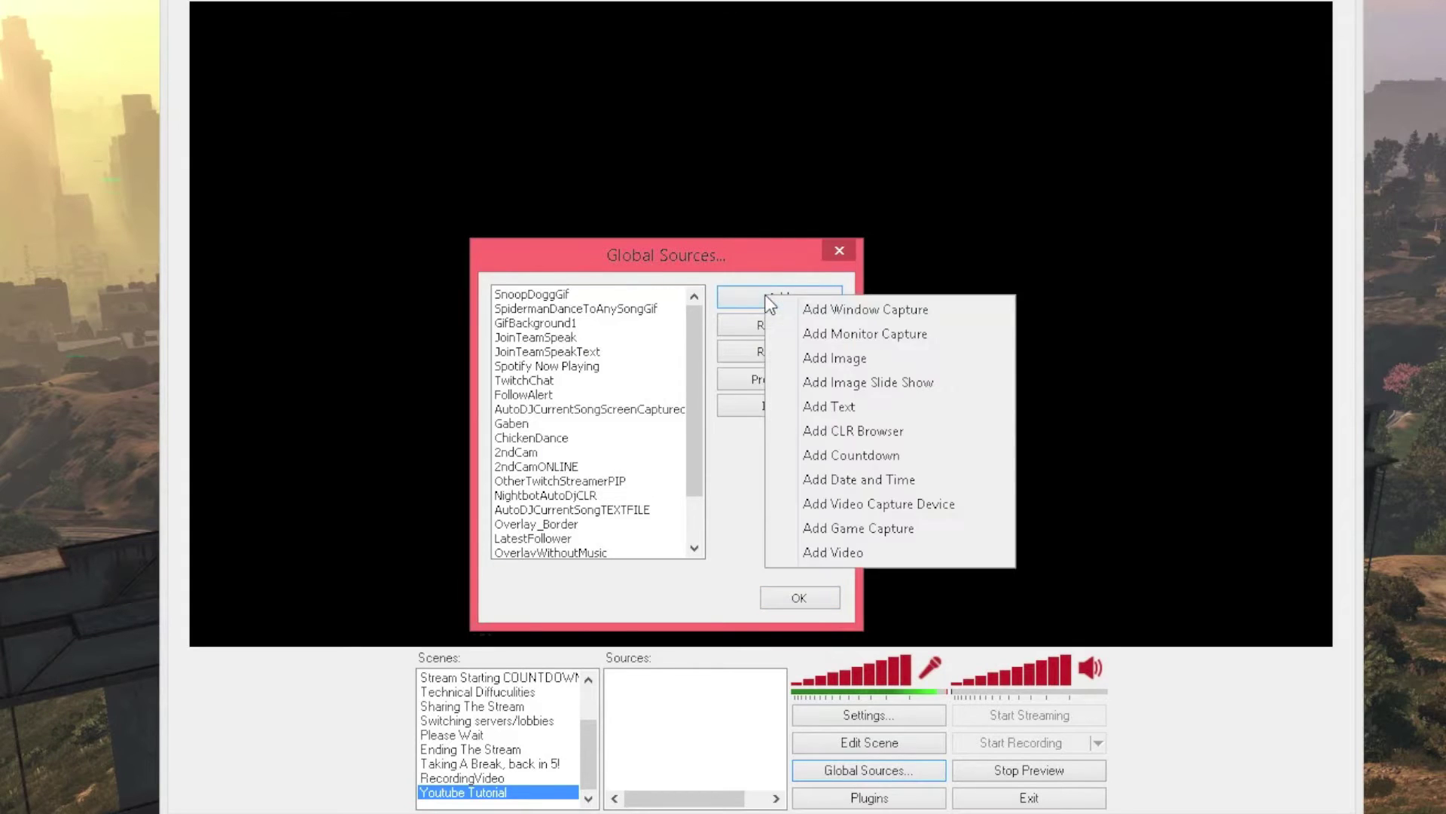
pyautogui.click(925, 432)
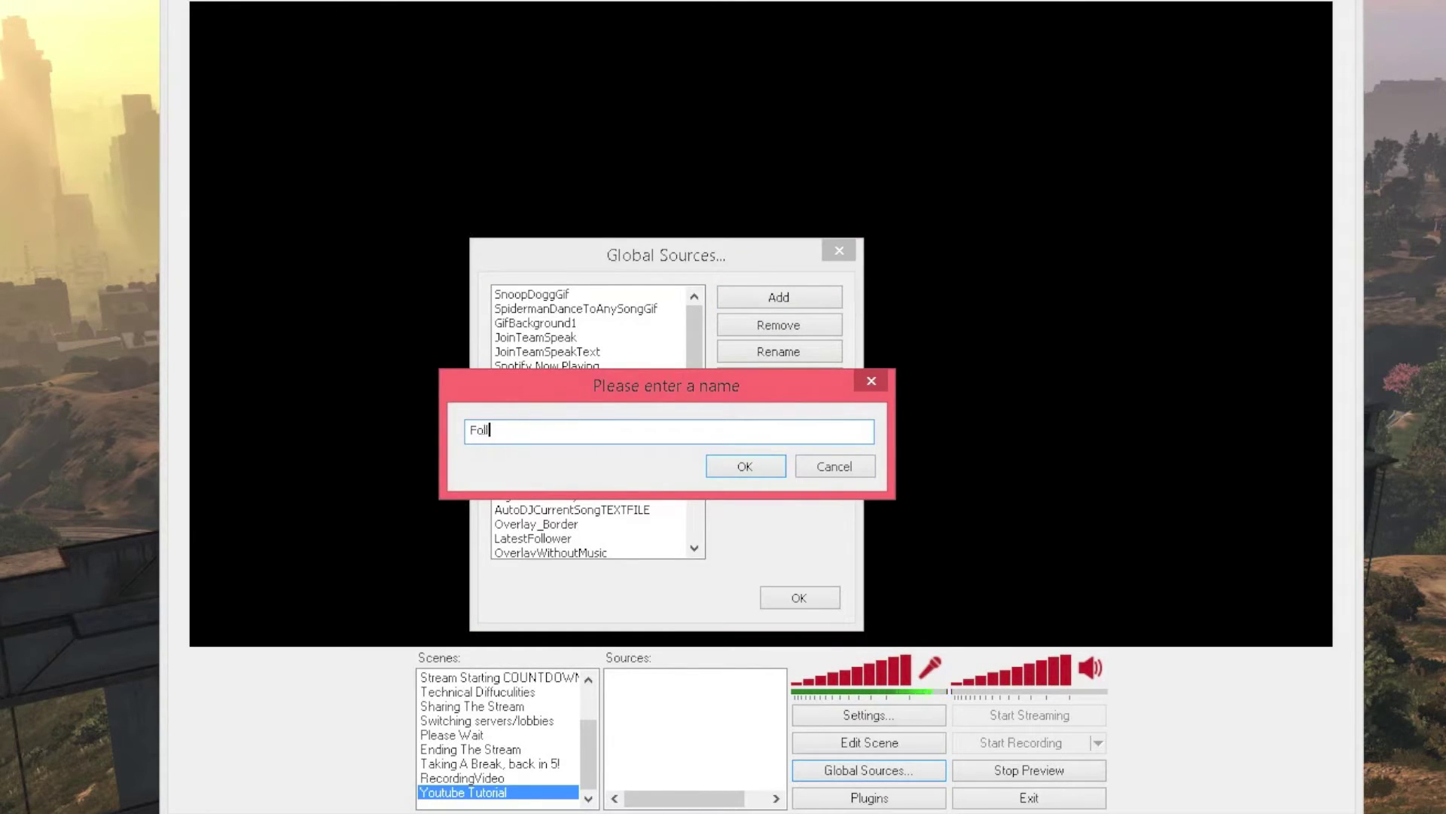
pyautogui.write('Follower Notification Youtube ')
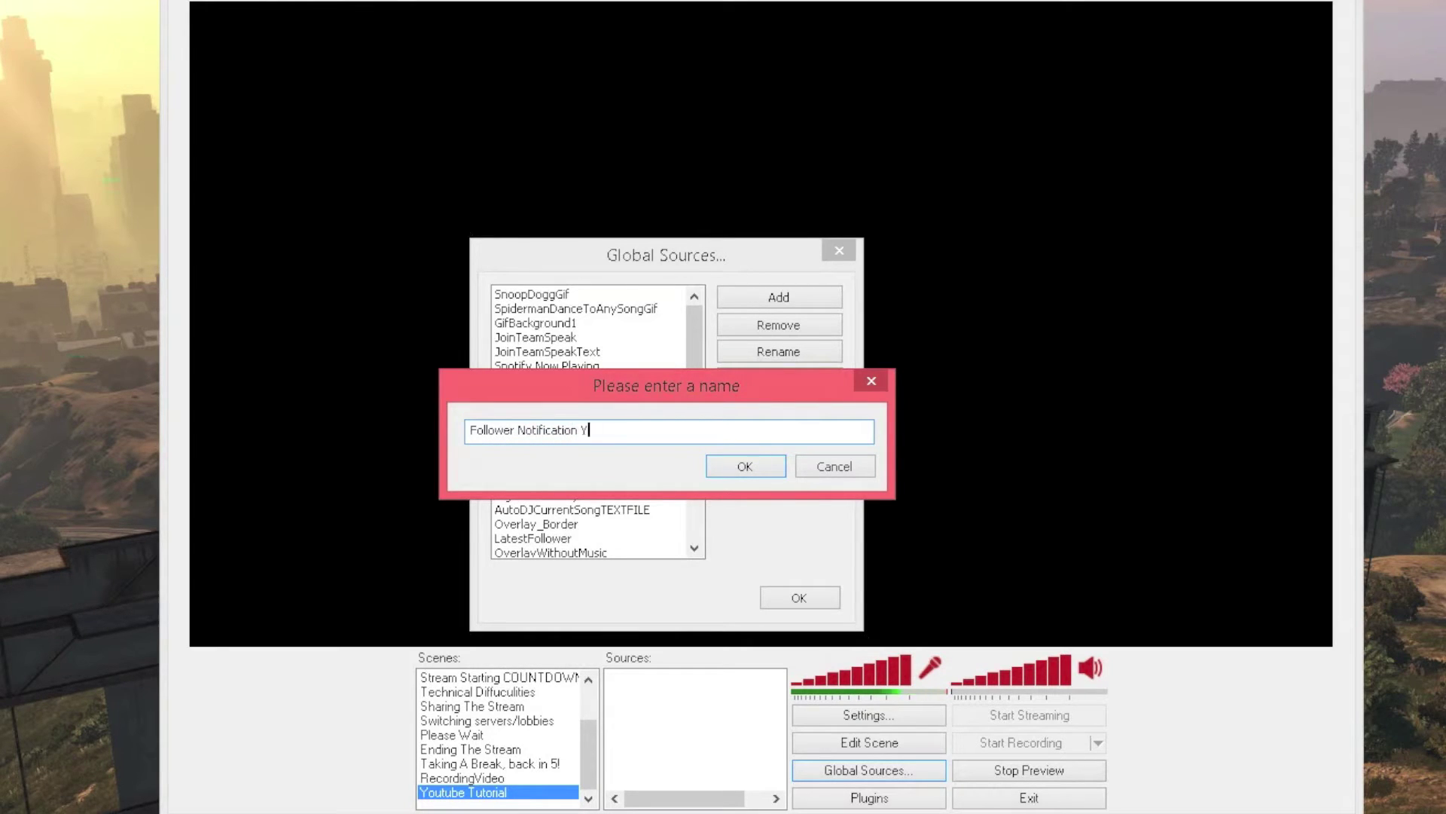
pyautogui.write('Tutorial')
pyautogui.press('Return')
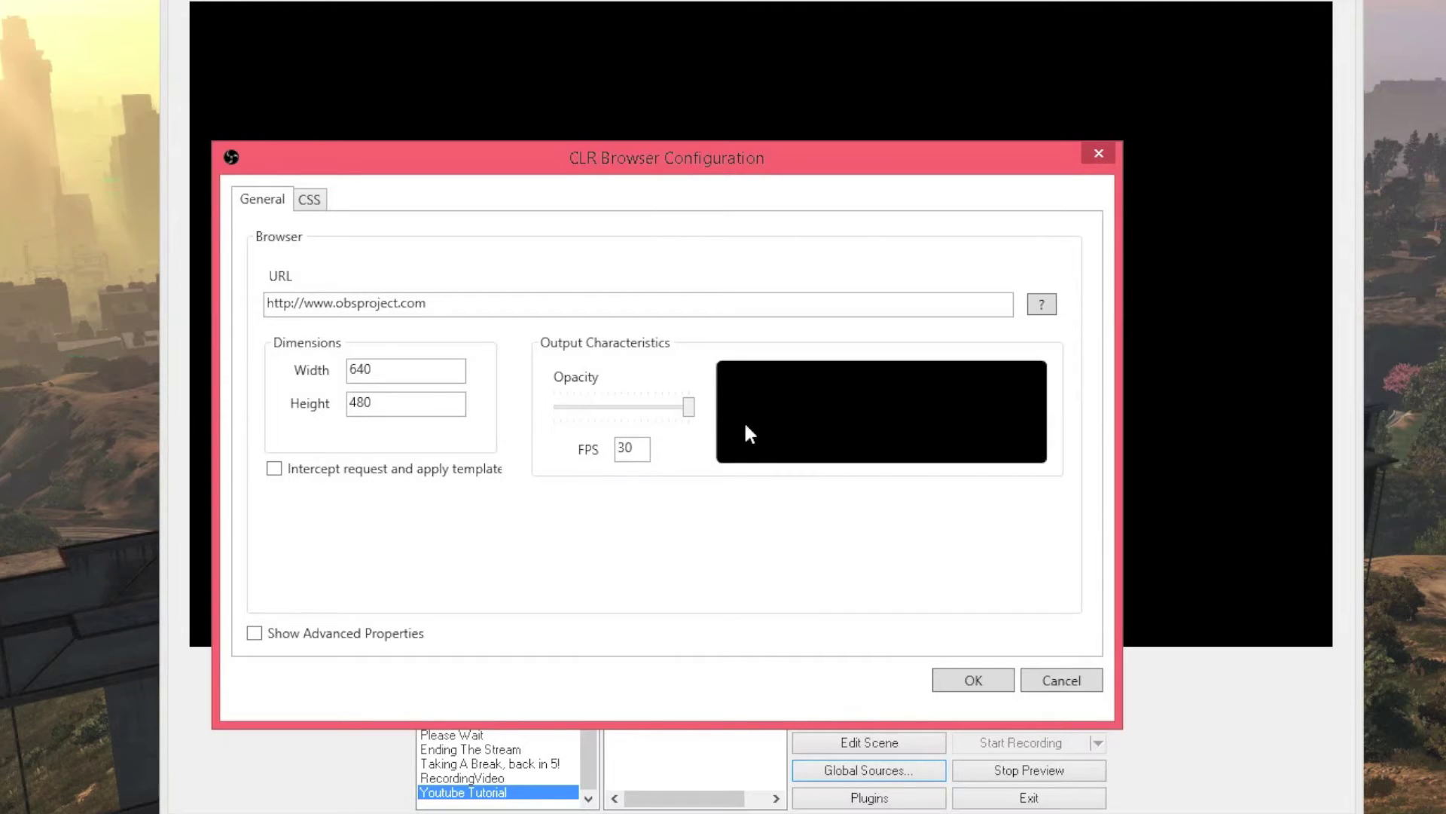
pyautogui.doubleClick(334, 307)
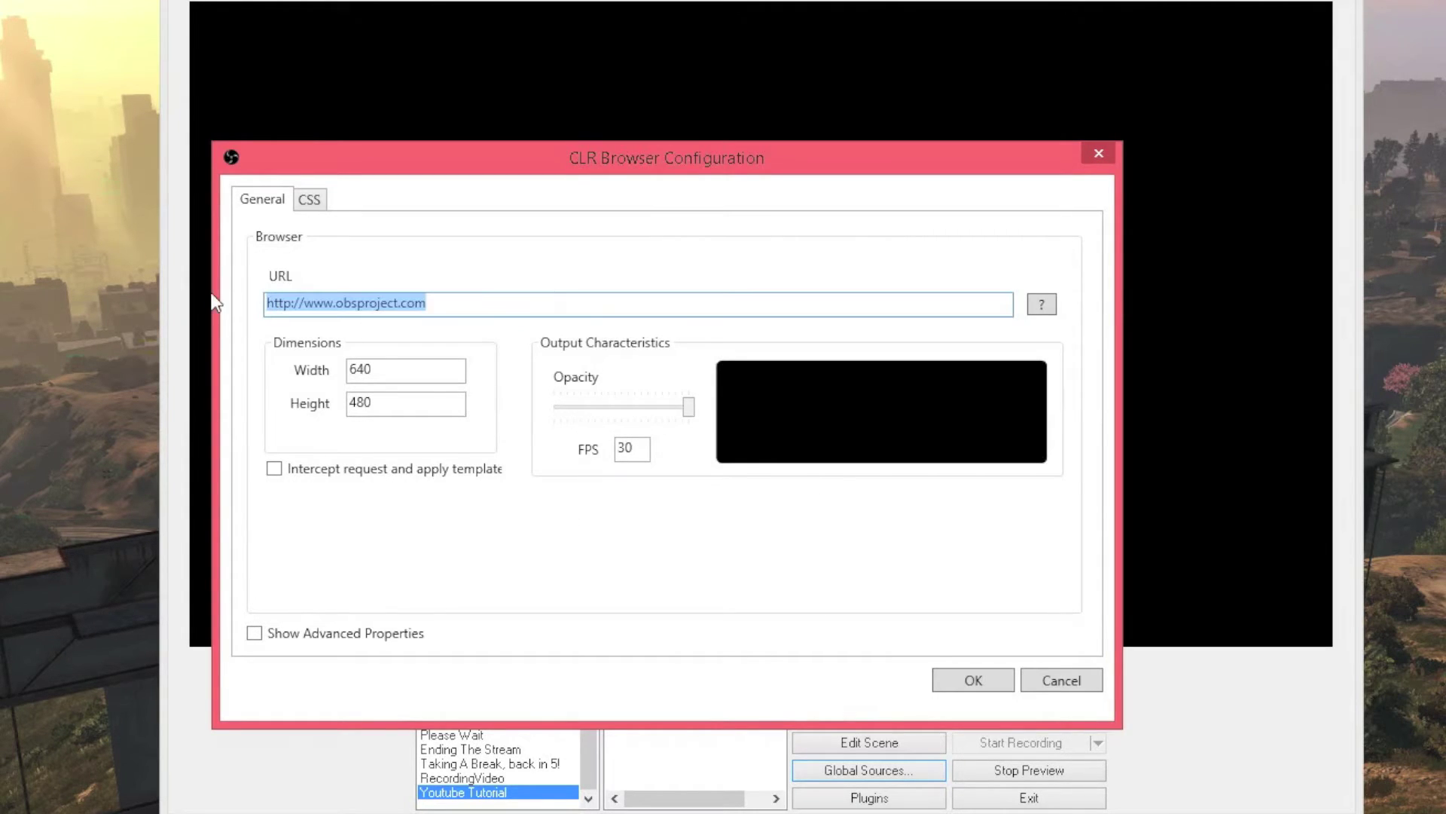
pyautogui.press('BackSpace')
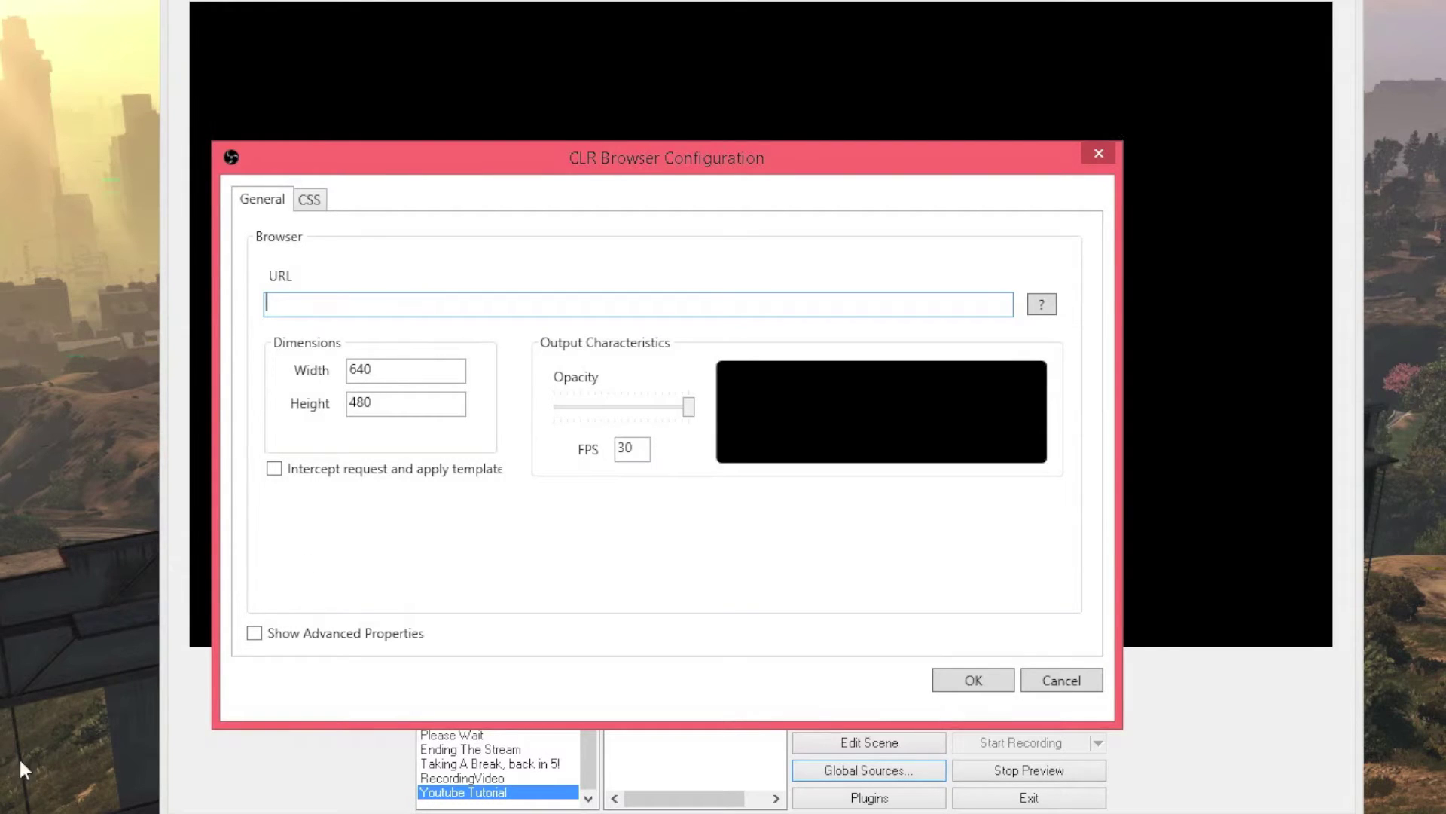
pyautogui.hotkey('alt', 'Tab')
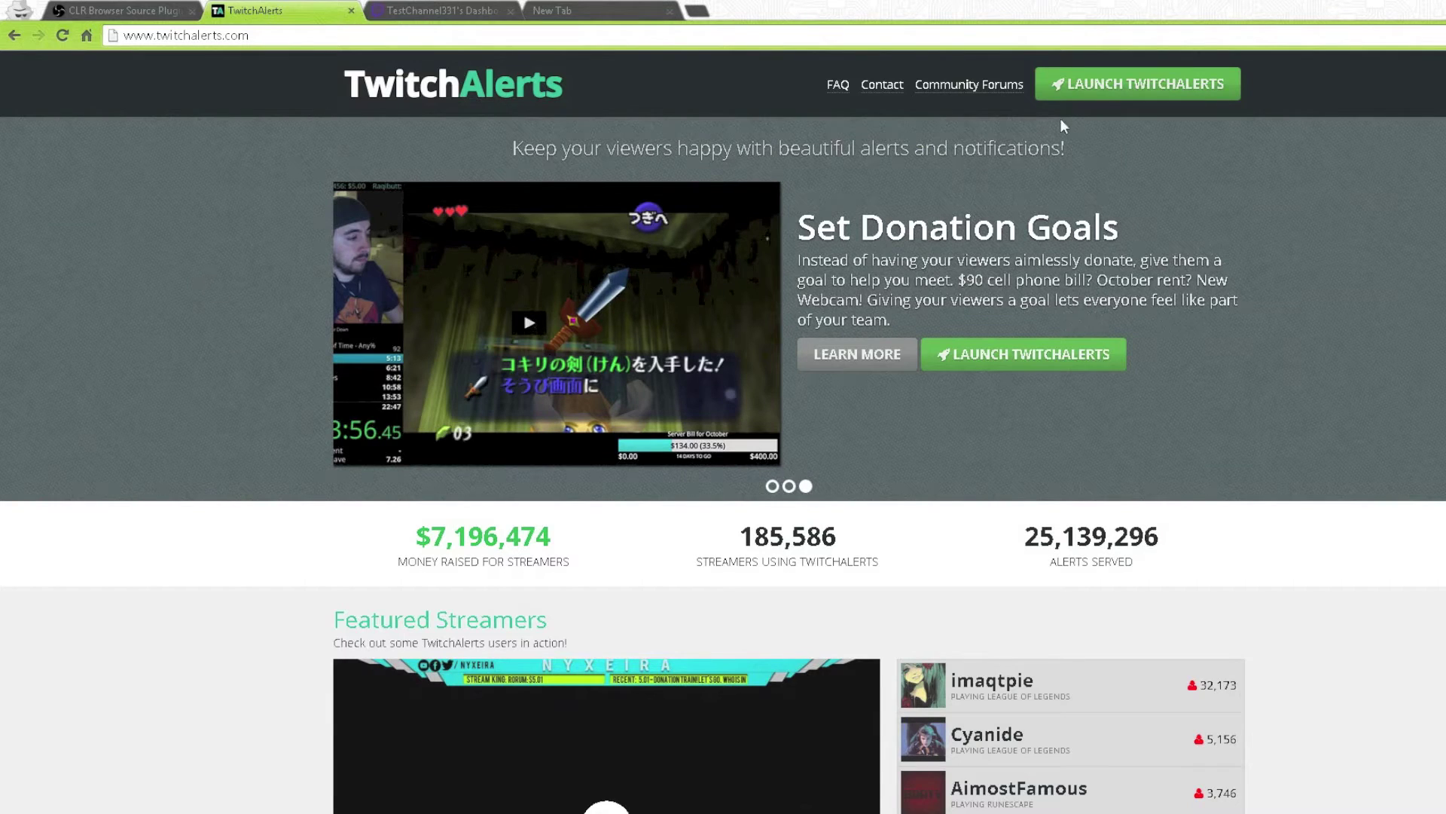
# Launch TwitchAlerts, connect and authorize the Twitch account, and go to the Alert Box page.
pyautogui.click(1087, 96)
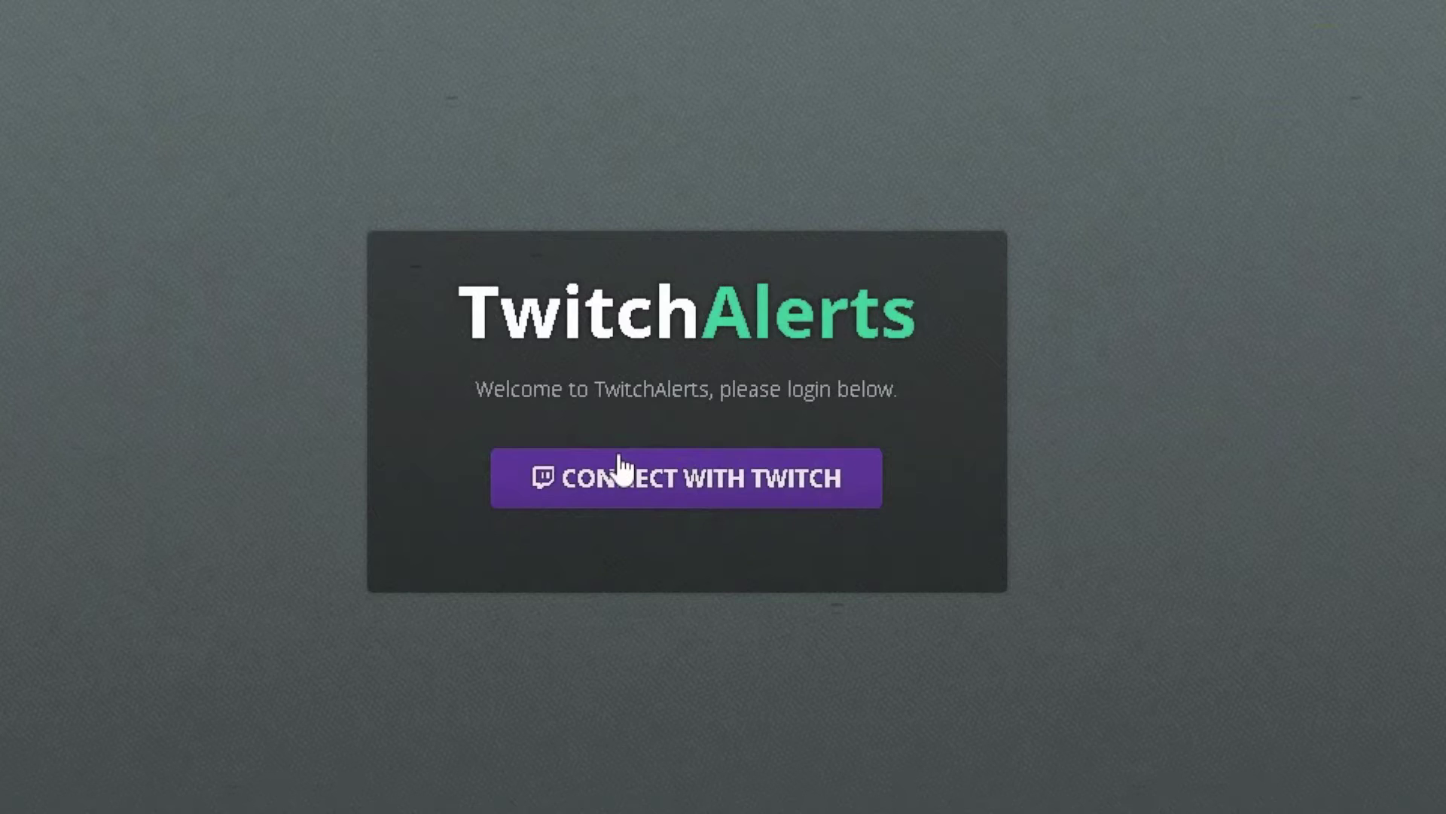
pyautogui.click(617, 456)
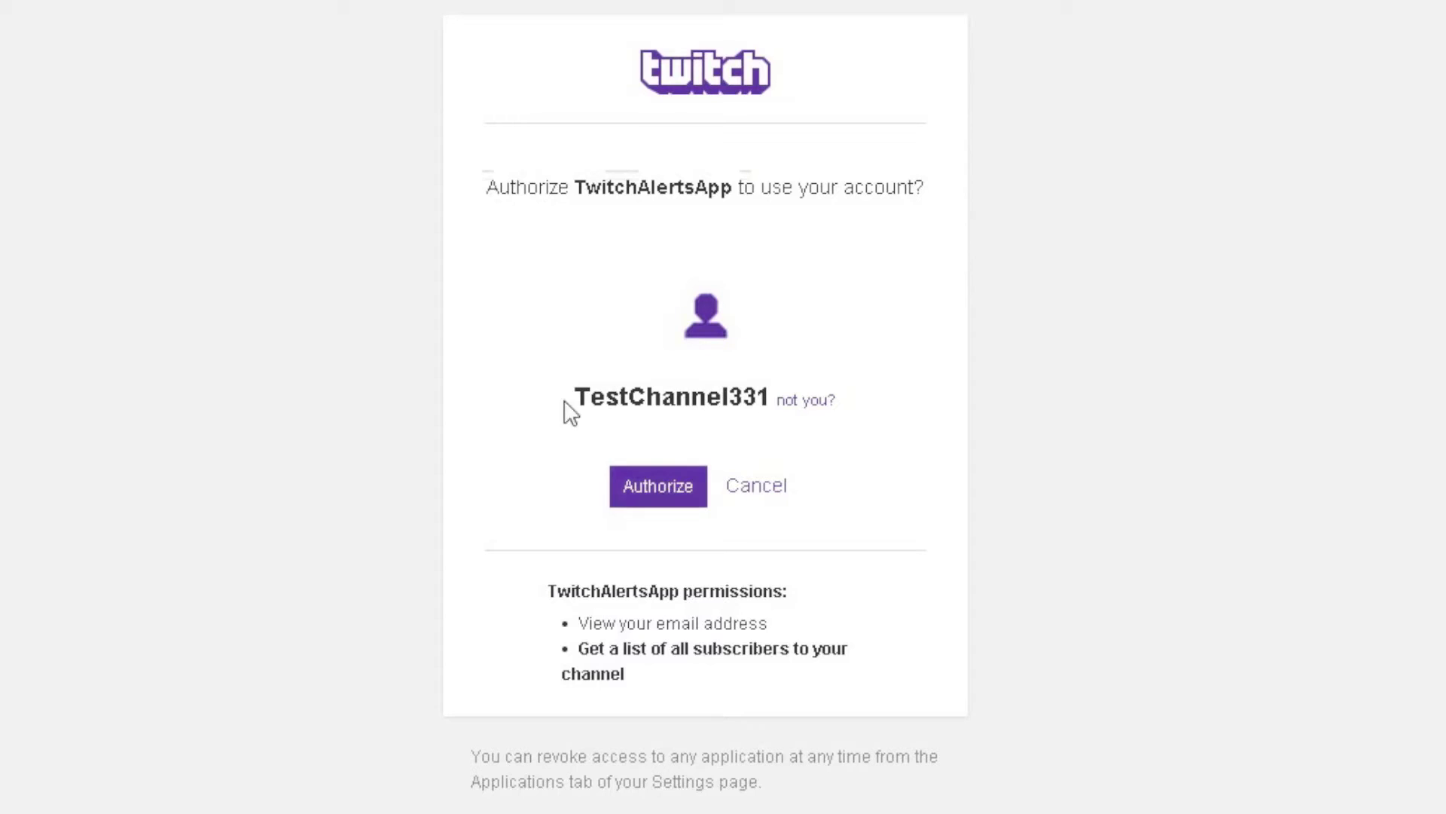
pyautogui.click(660, 494)
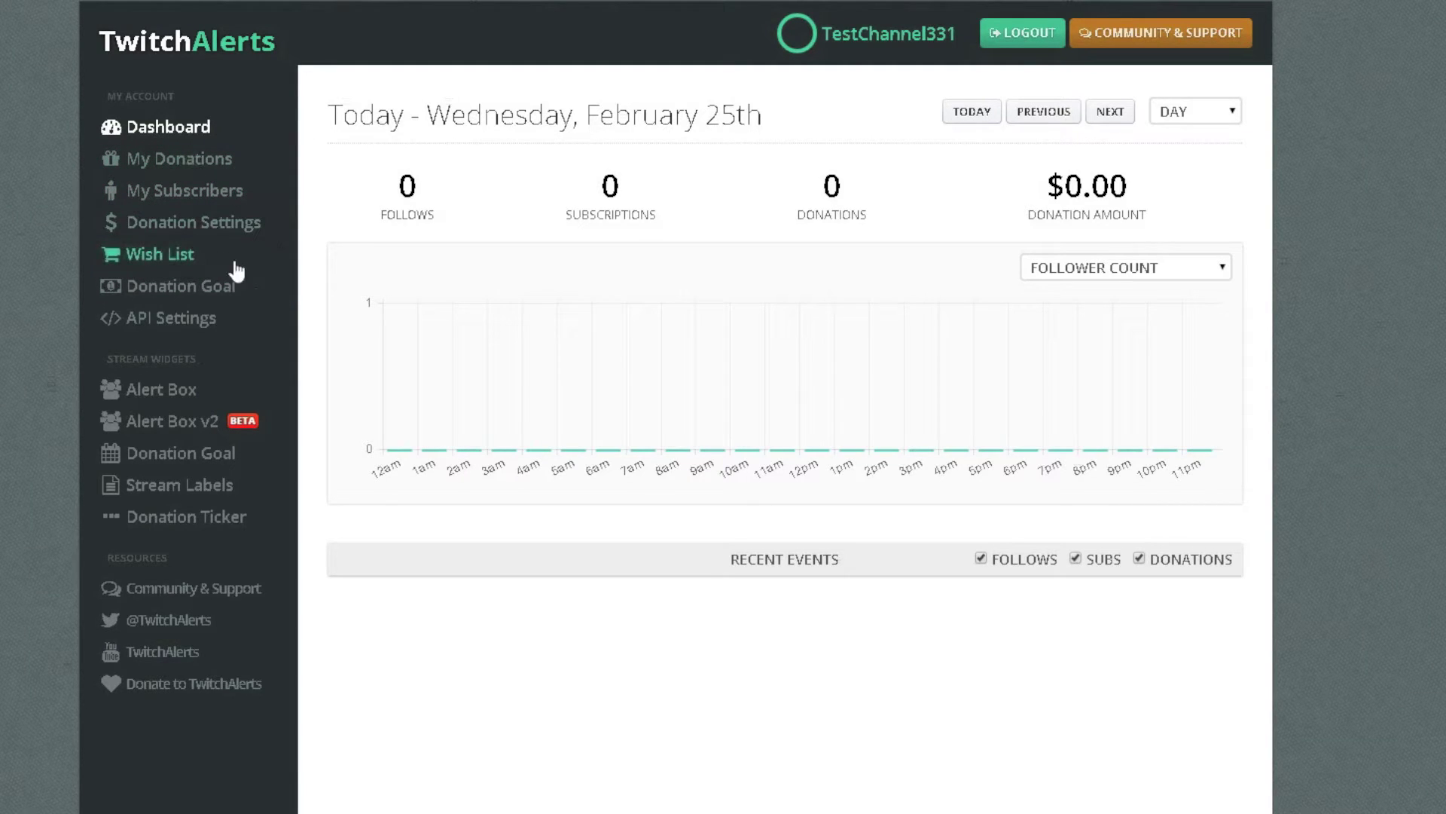
pyautogui.click(185, 403)
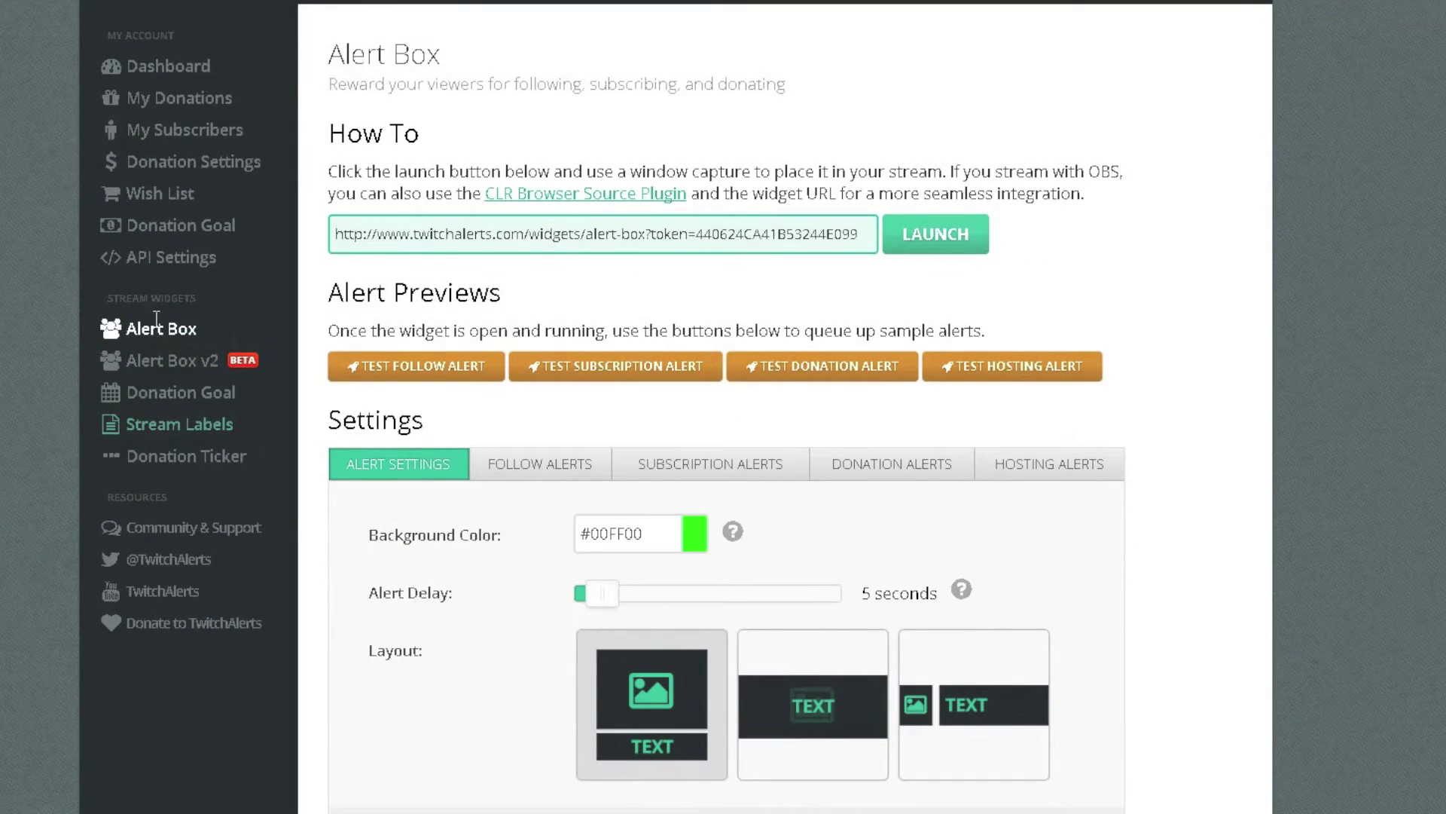
# Bring up the Follow Alerts settings tab lower on the Alert Box page.
pyautogui.scroll(-1, 630, 410)
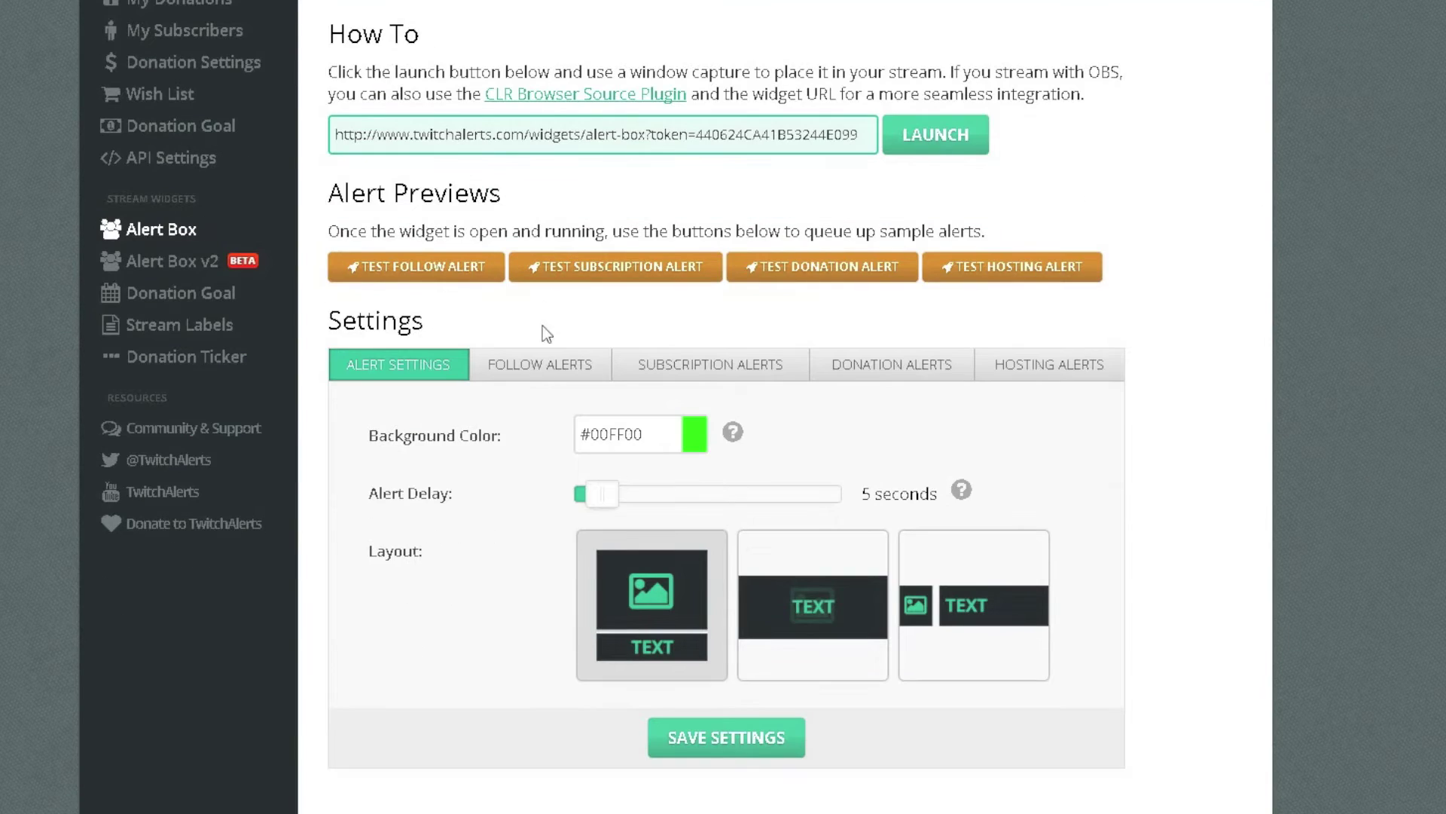
pyautogui.click(549, 364)
pyautogui.click(535, 364)
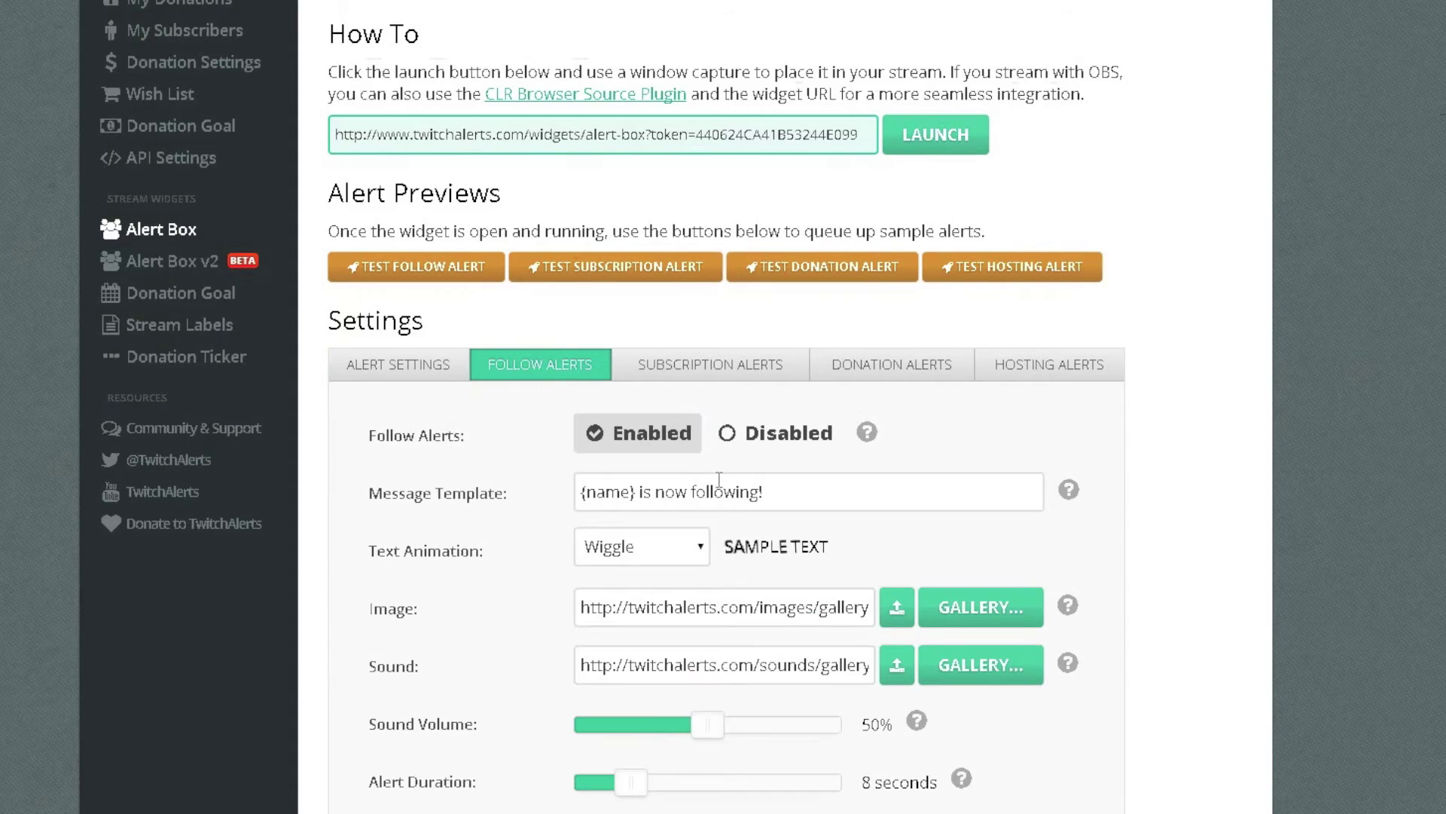
# Change the follow message template to '{name} is amazing! :D'.
pyautogui.scroll(-1, 721, 500)
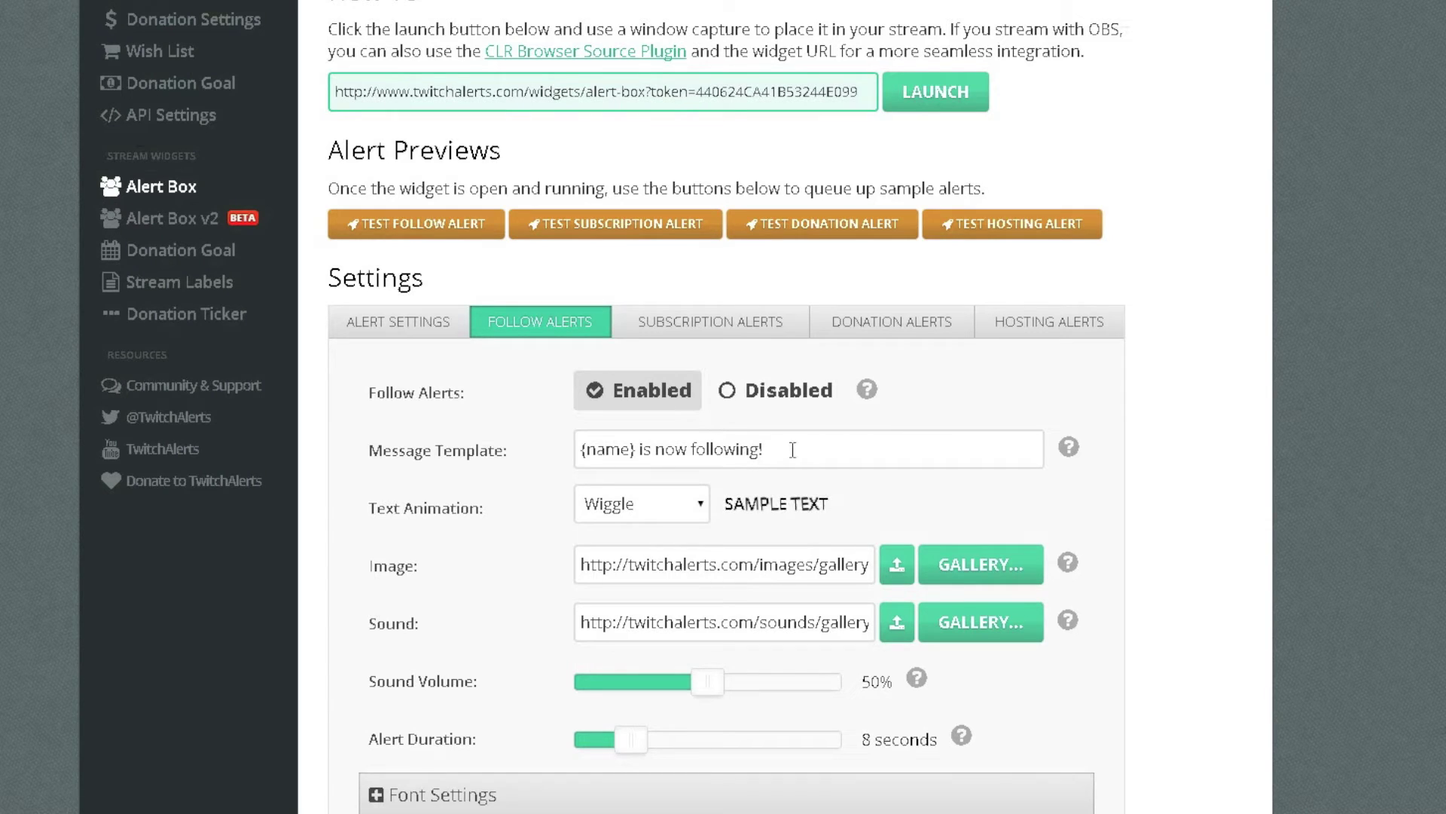
pyautogui.moveTo(580, 449); pyautogui.dragTo(637, 449)
pyautogui.click(637, 449)
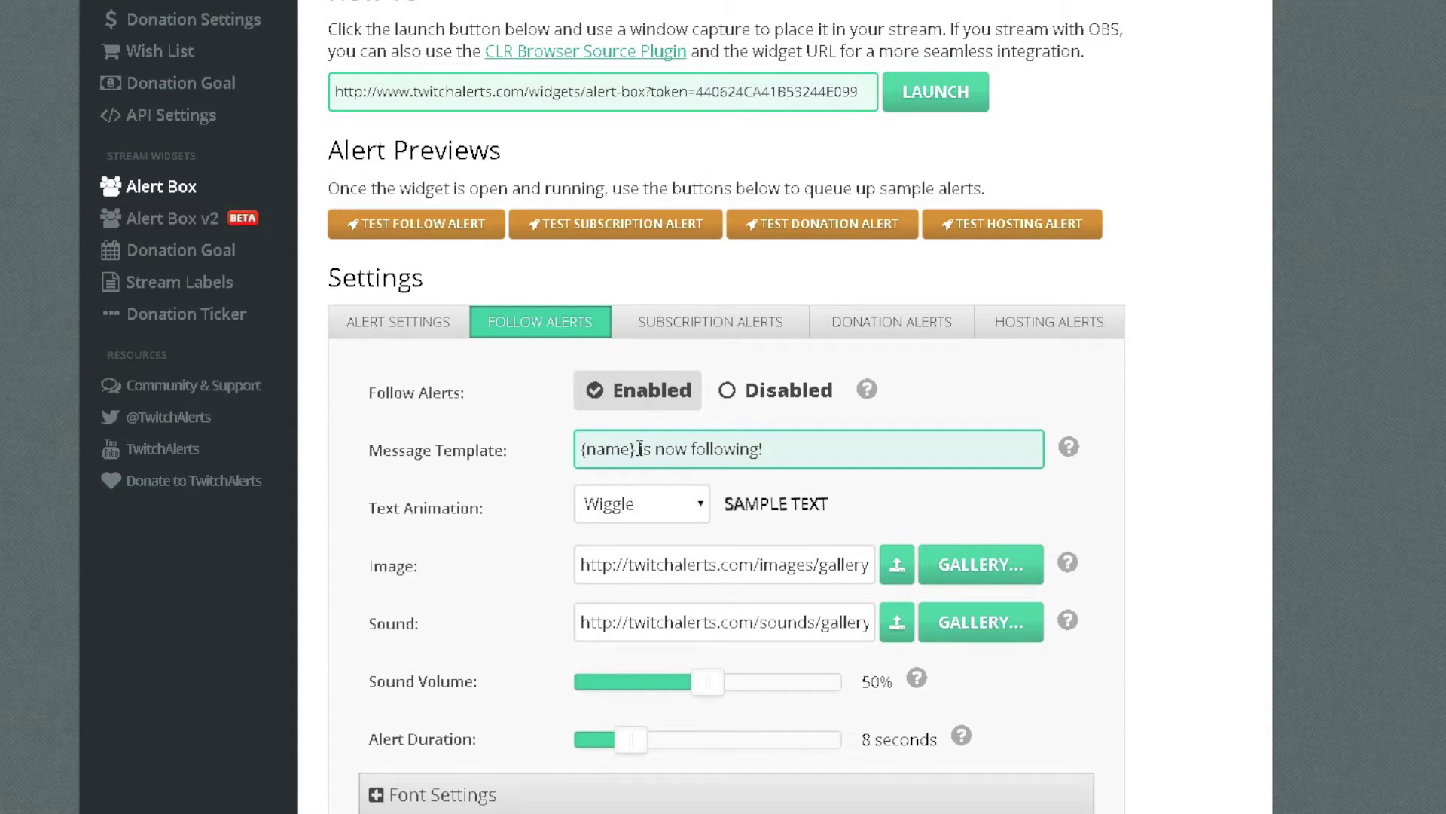
pyautogui.moveTo(638, 449); pyautogui.dragTo(580, 449)
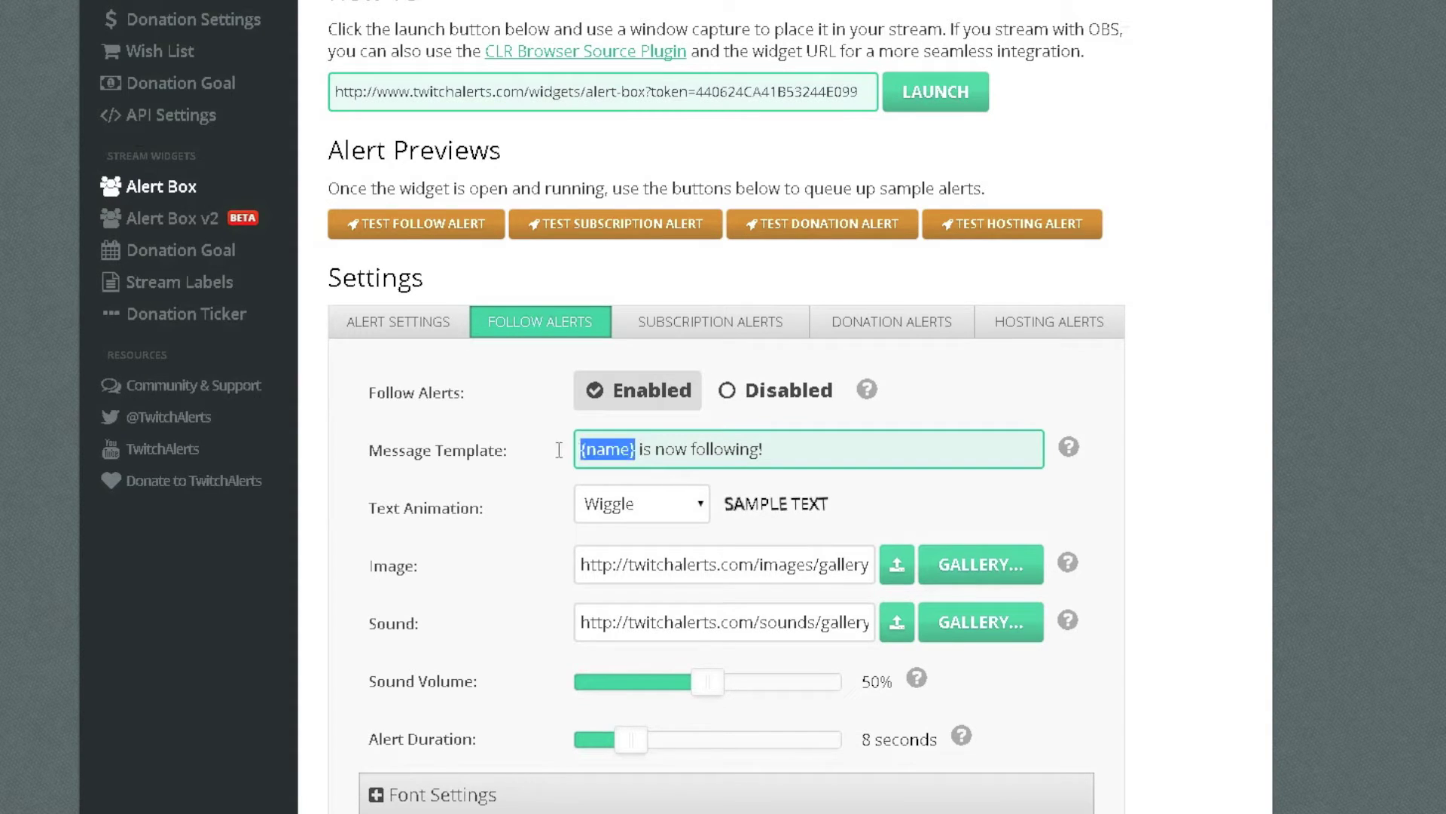
pyautogui.click(789, 455)
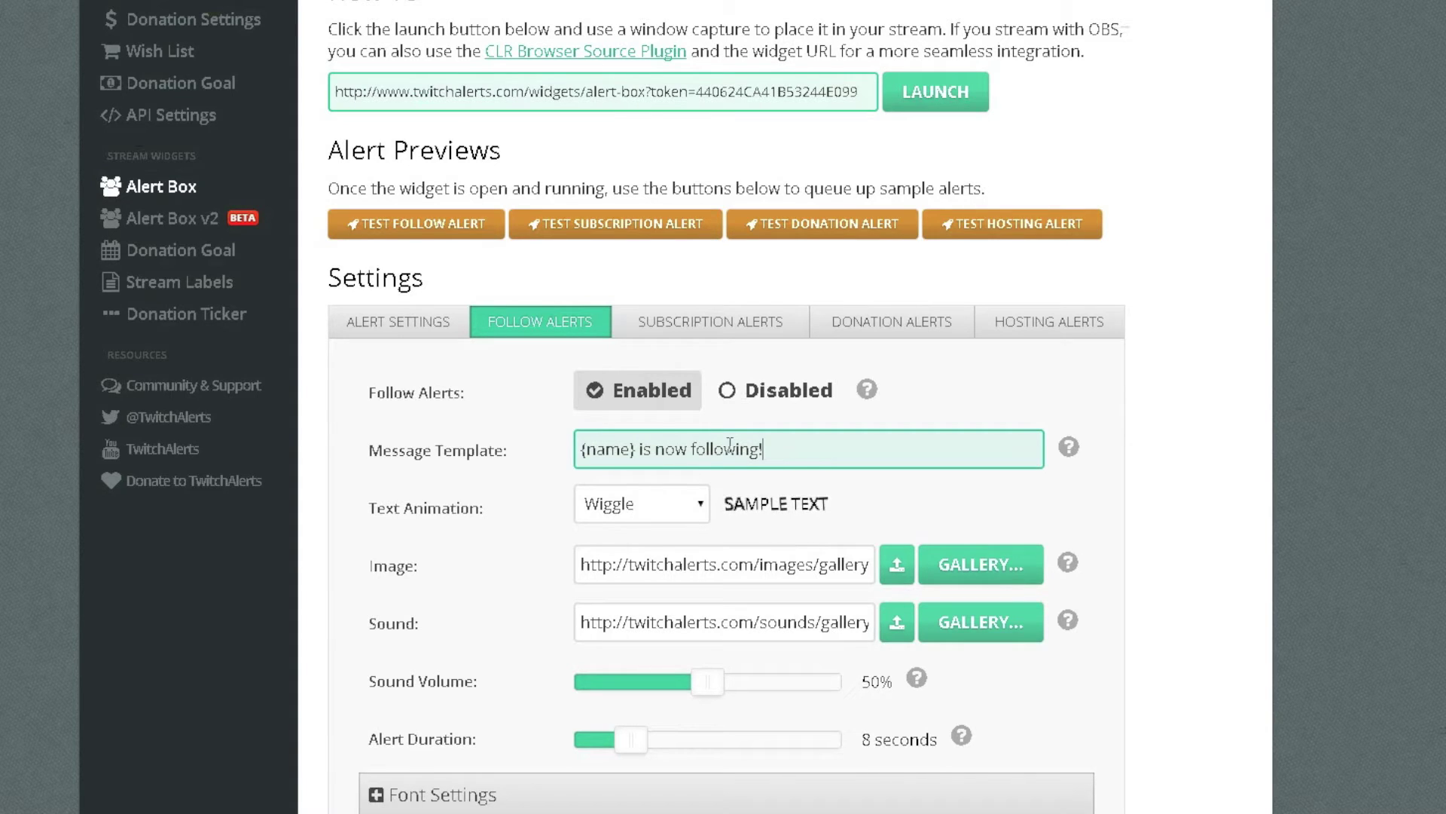
pyautogui.moveTo(763, 449); pyautogui.dragTo(655, 449)
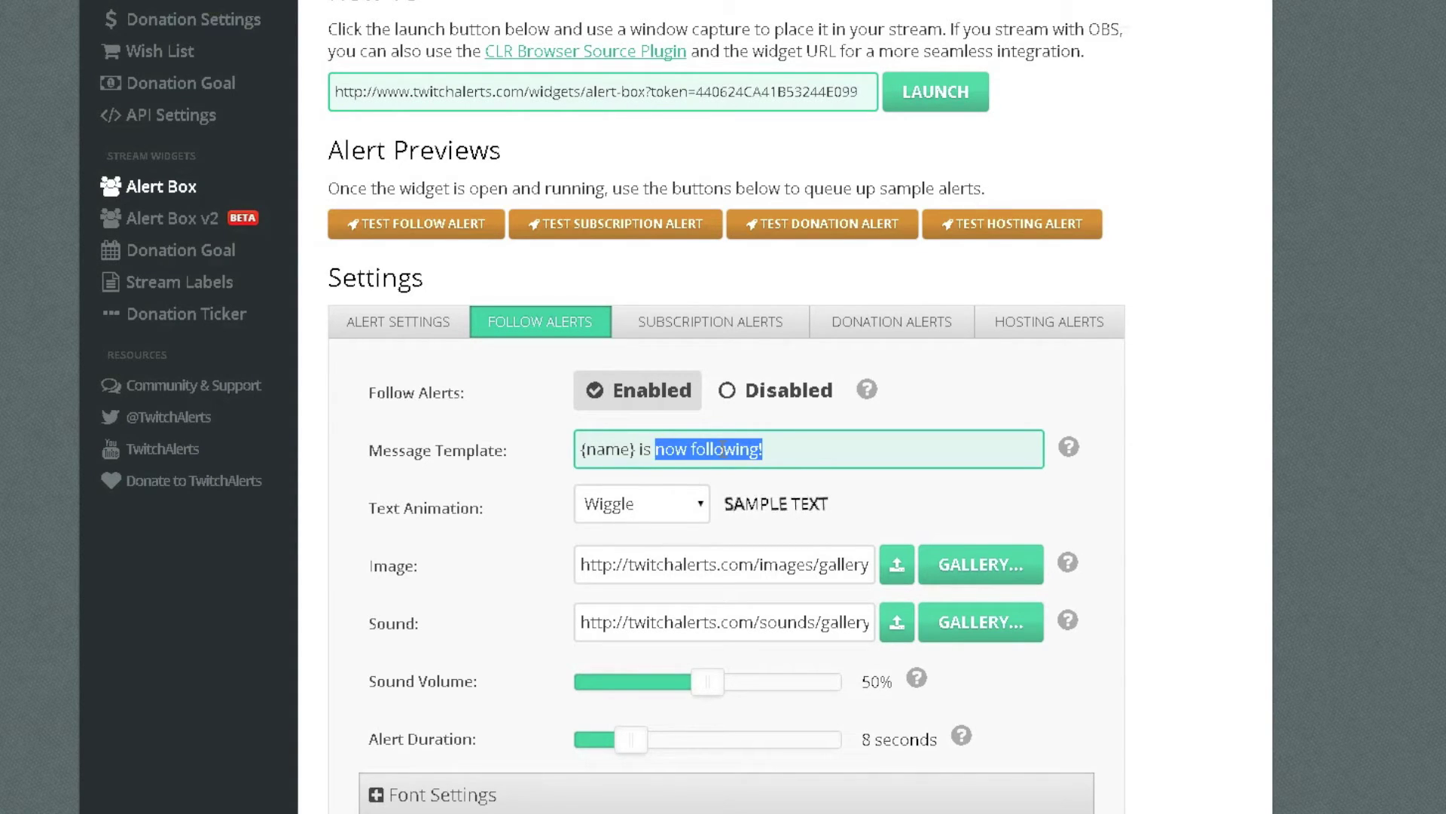
pyautogui.write('amazing!')
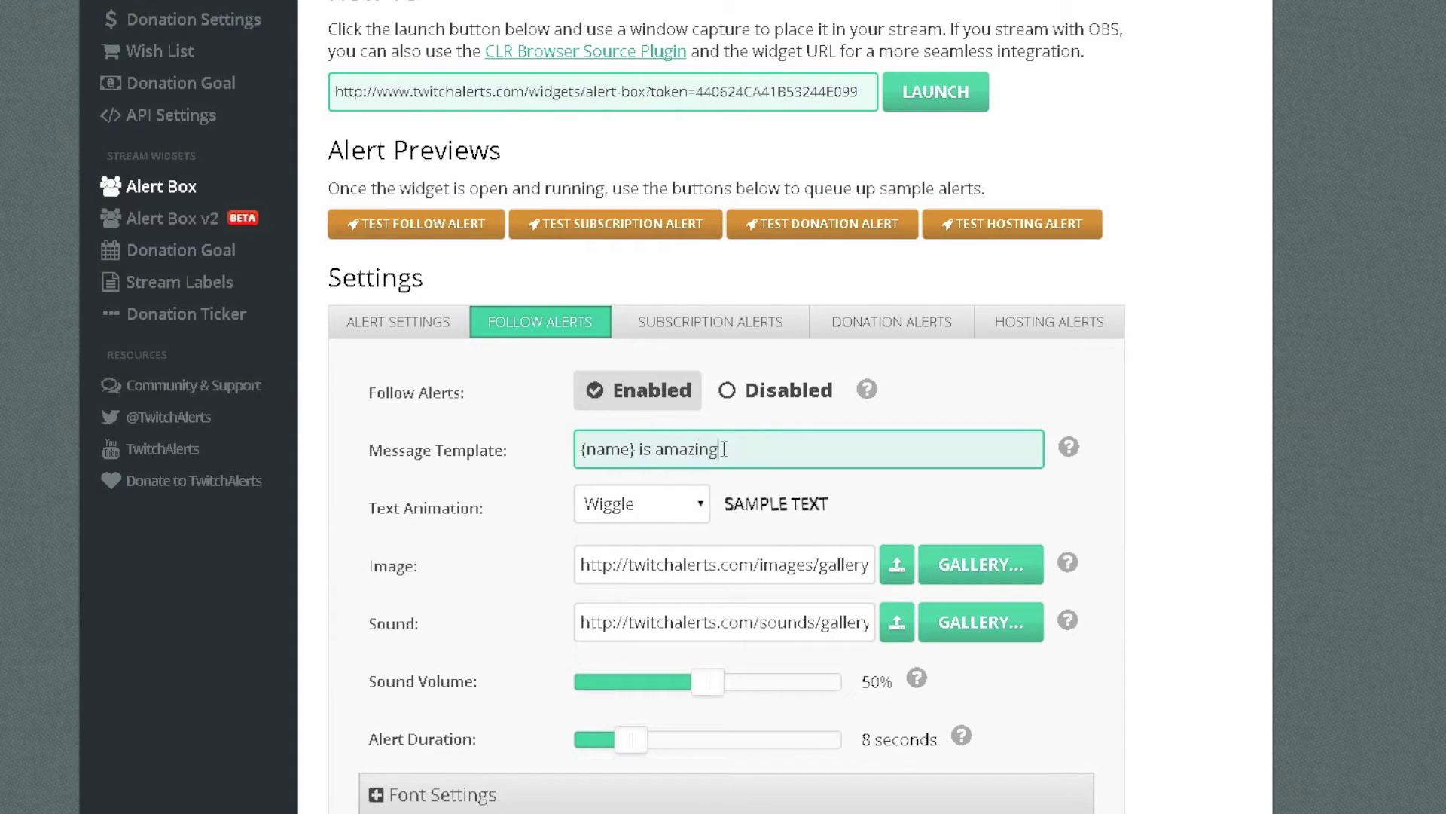
pyautogui.write(' :D')
# Try the Bounce and Rubber Band text animations, then set it to Wave.
pyautogui.click(625, 511)
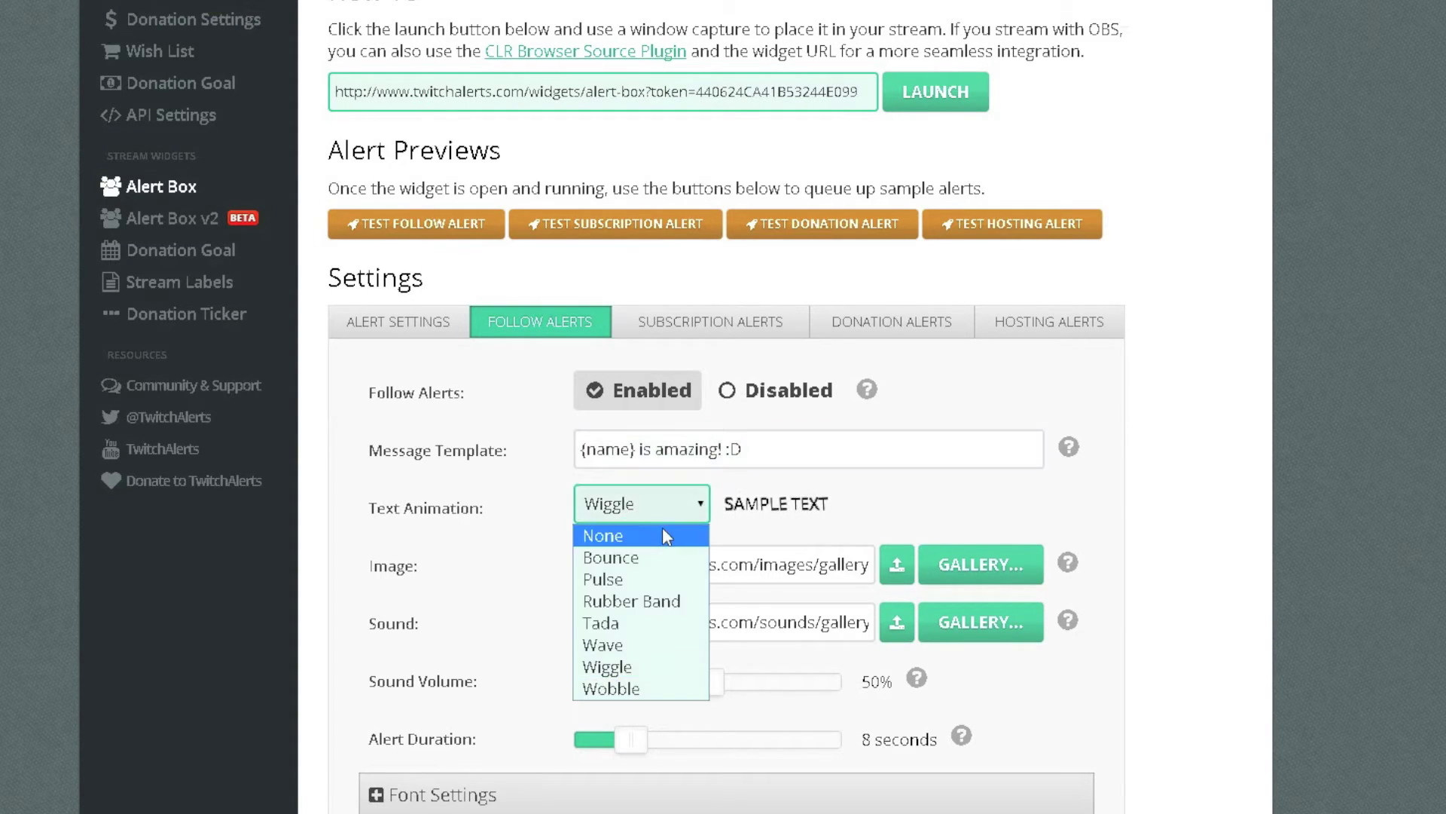
pyautogui.click(657, 557)
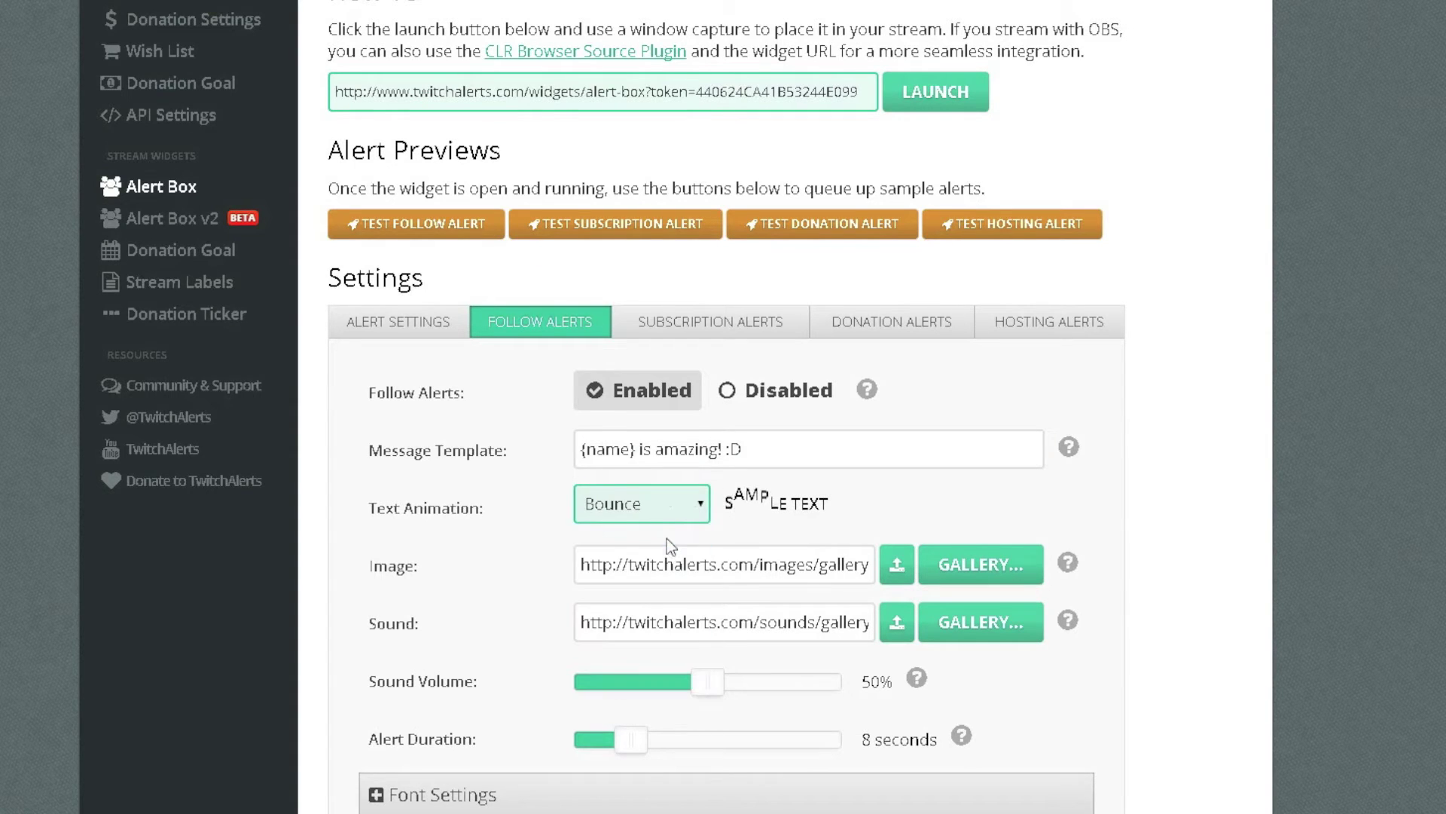
pyautogui.scroll(1, 674, 503)
pyautogui.click(678, 520)
pyautogui.click(675, 561)
pyautogui.click(671, 514)
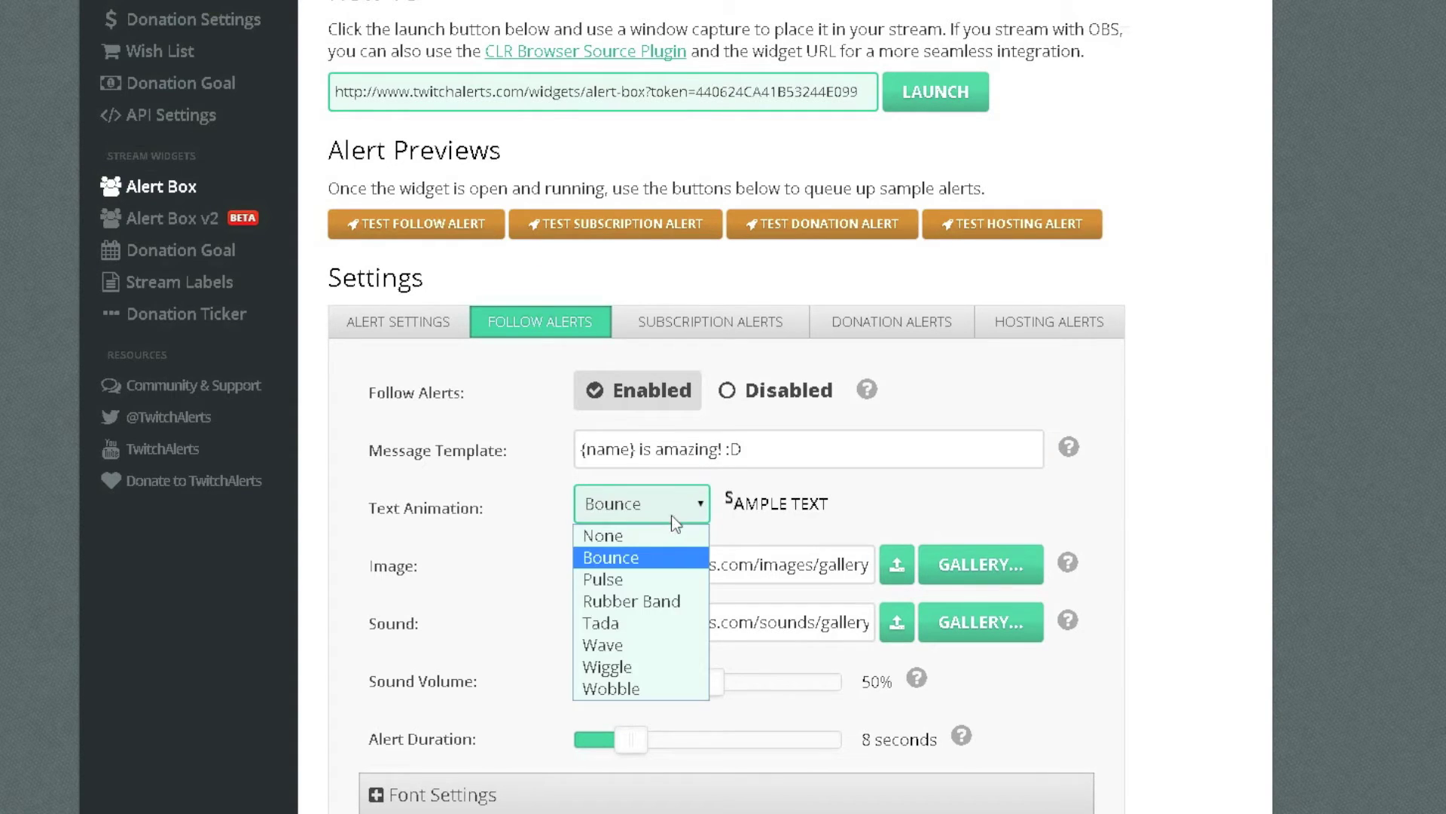
pyautogui.click(675, 602)
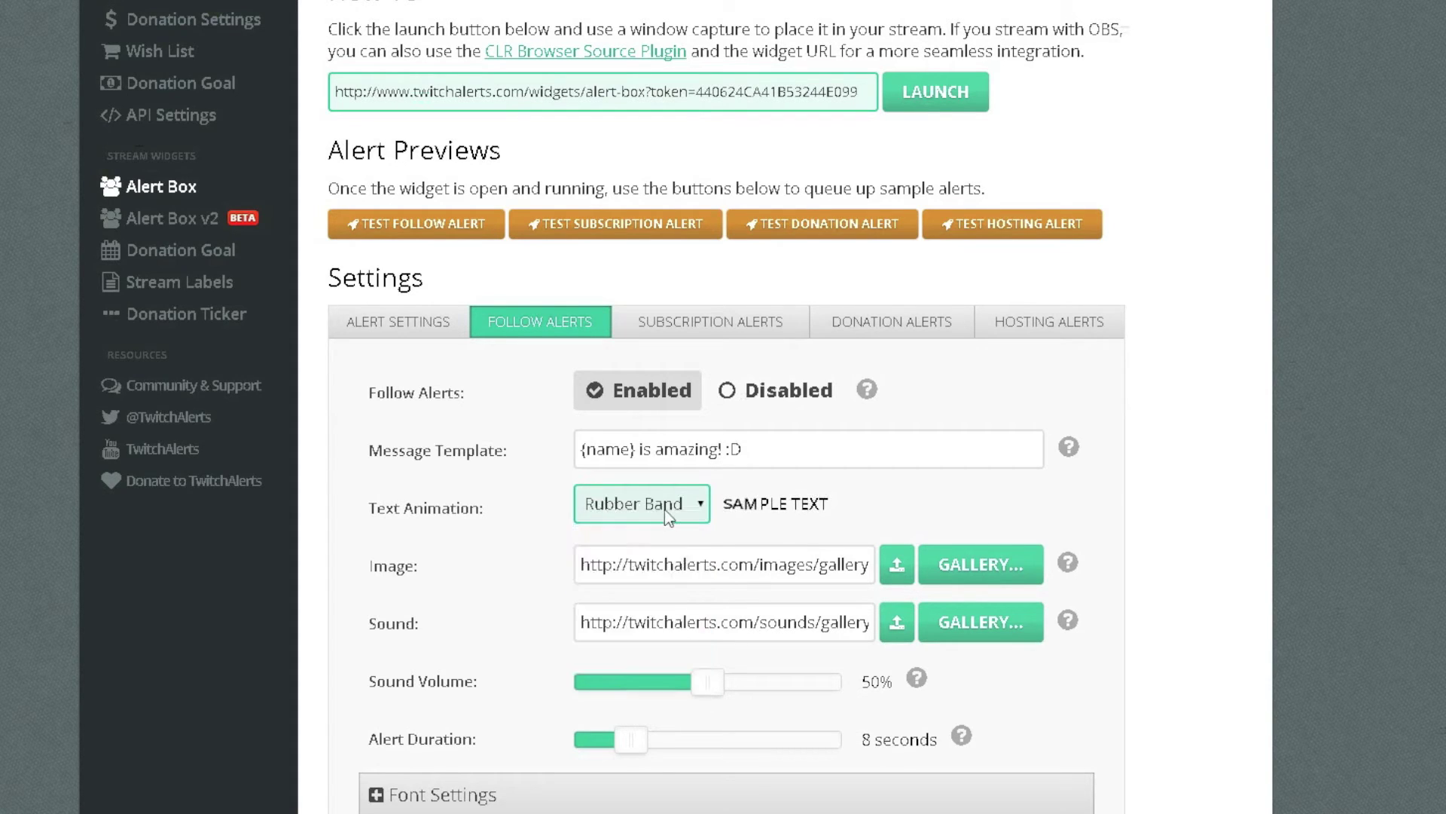
pyautogui.click(665, 510)
pyautogui.click(676, 641)
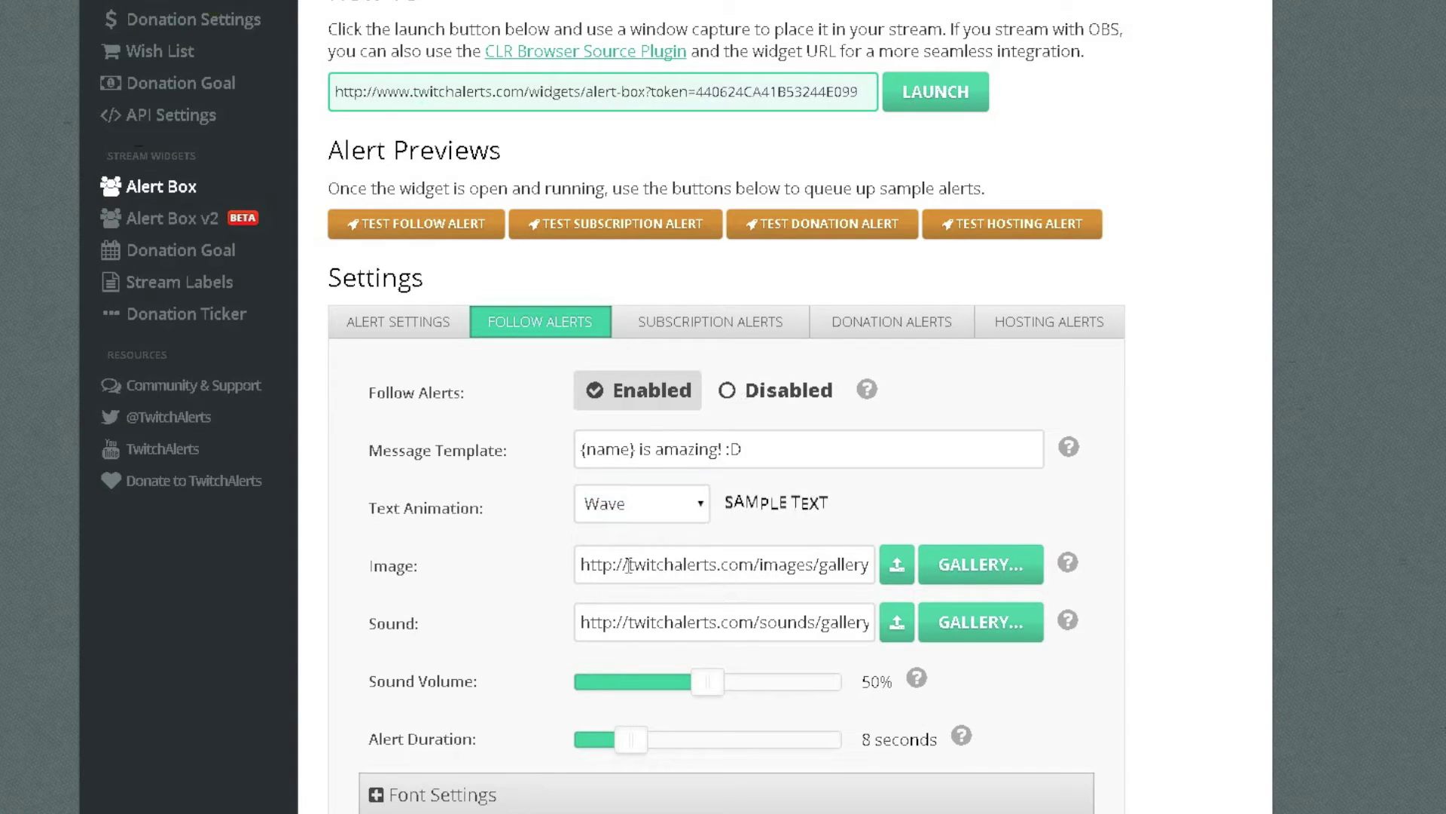
pyautogui.moveTo(632, 565); pyautogui.dragTo(953, 567)
pyautogui.click(953, 567)
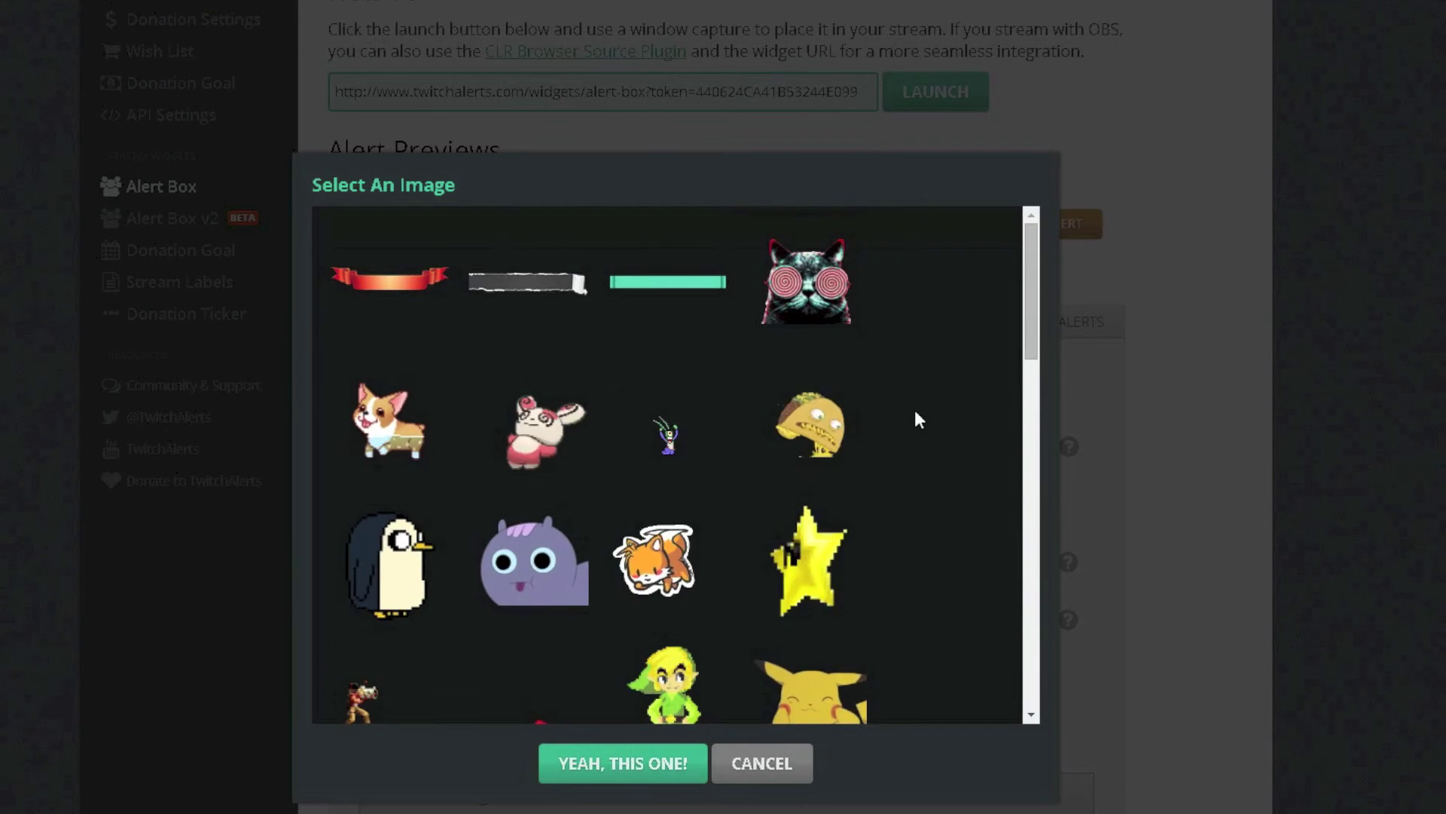
pyautogui.scroll(-3, 914, 414)
pyautogui.moveTo(1030, 376); pyautogui.dragTo(1029, 682)
pyautogui.click(762, 763)
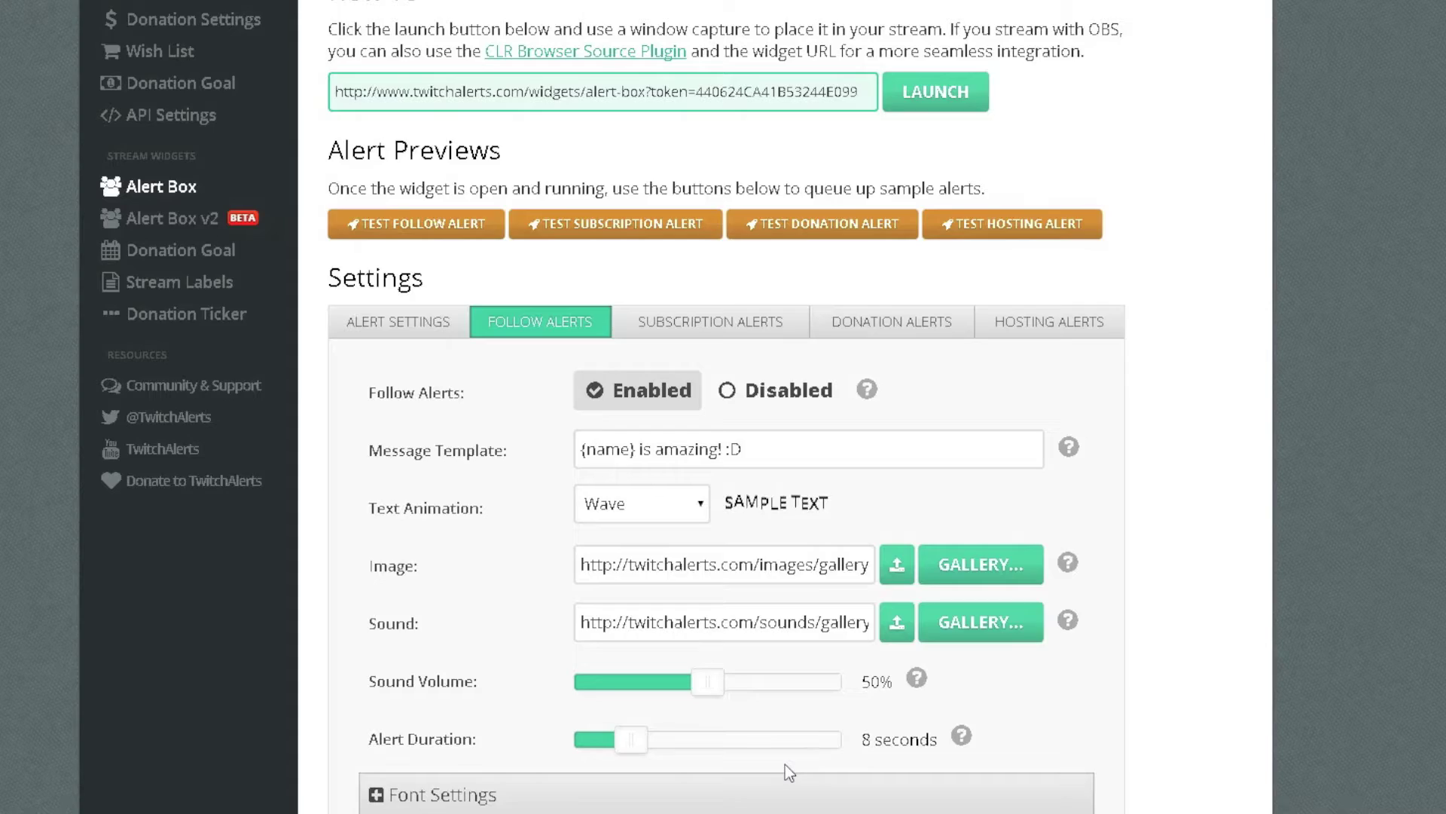
pyautogui.click(896, 565)
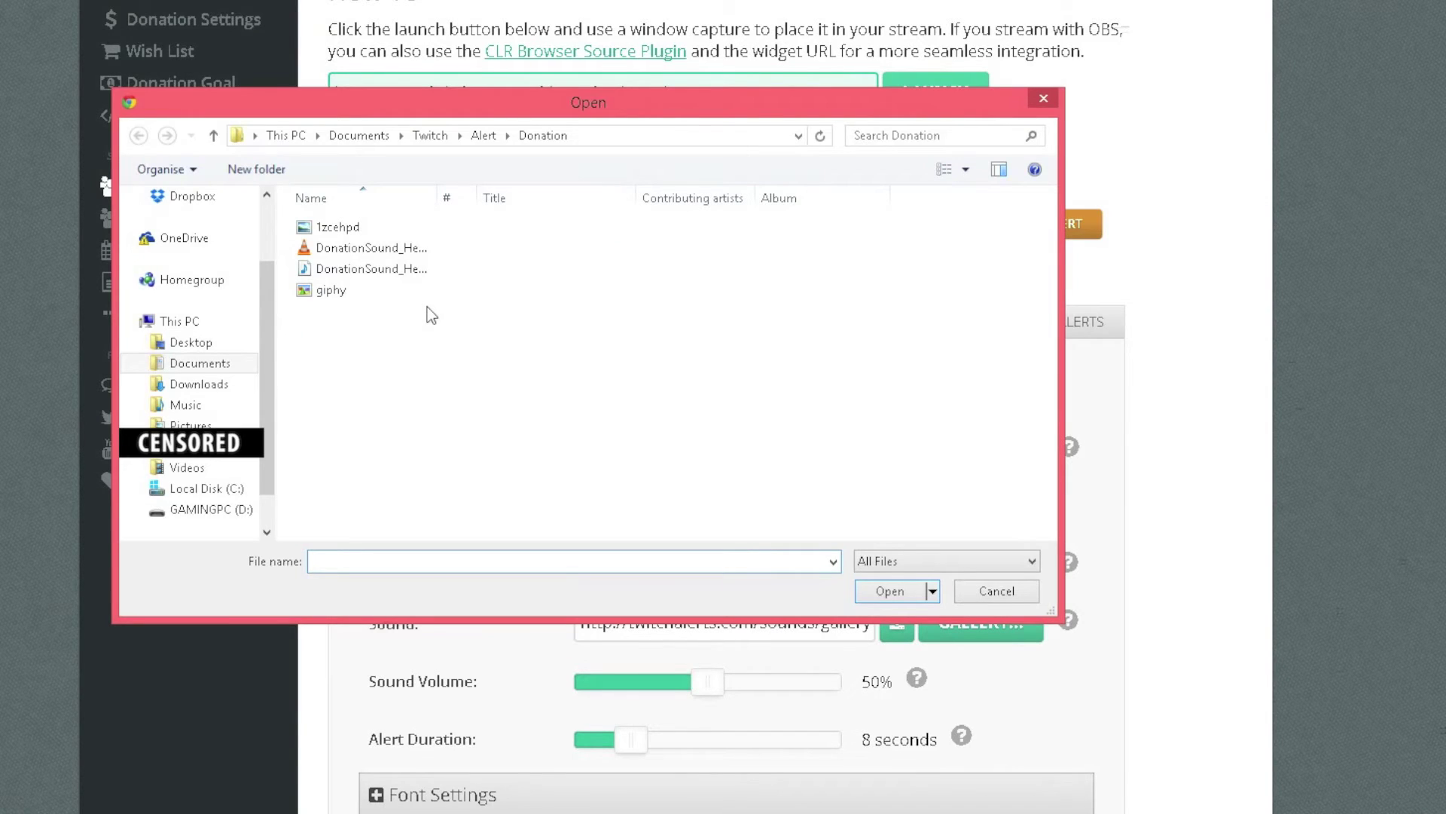
pyautogui.click(463, 229)
pyautogui.click(997, 589)
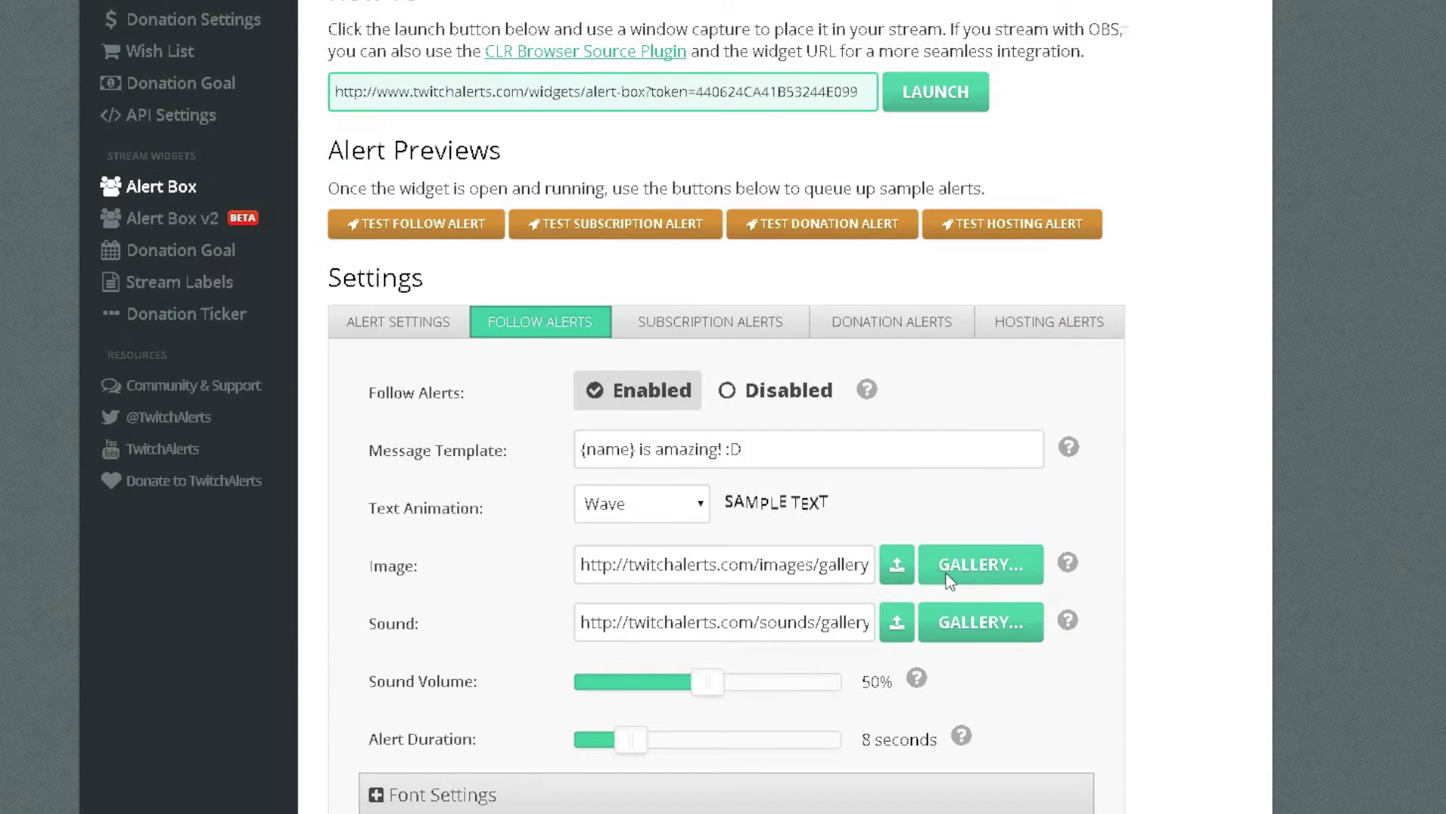
pyautogui.click(983, 568)
pyautogui.scroll(-1, 904, 395)
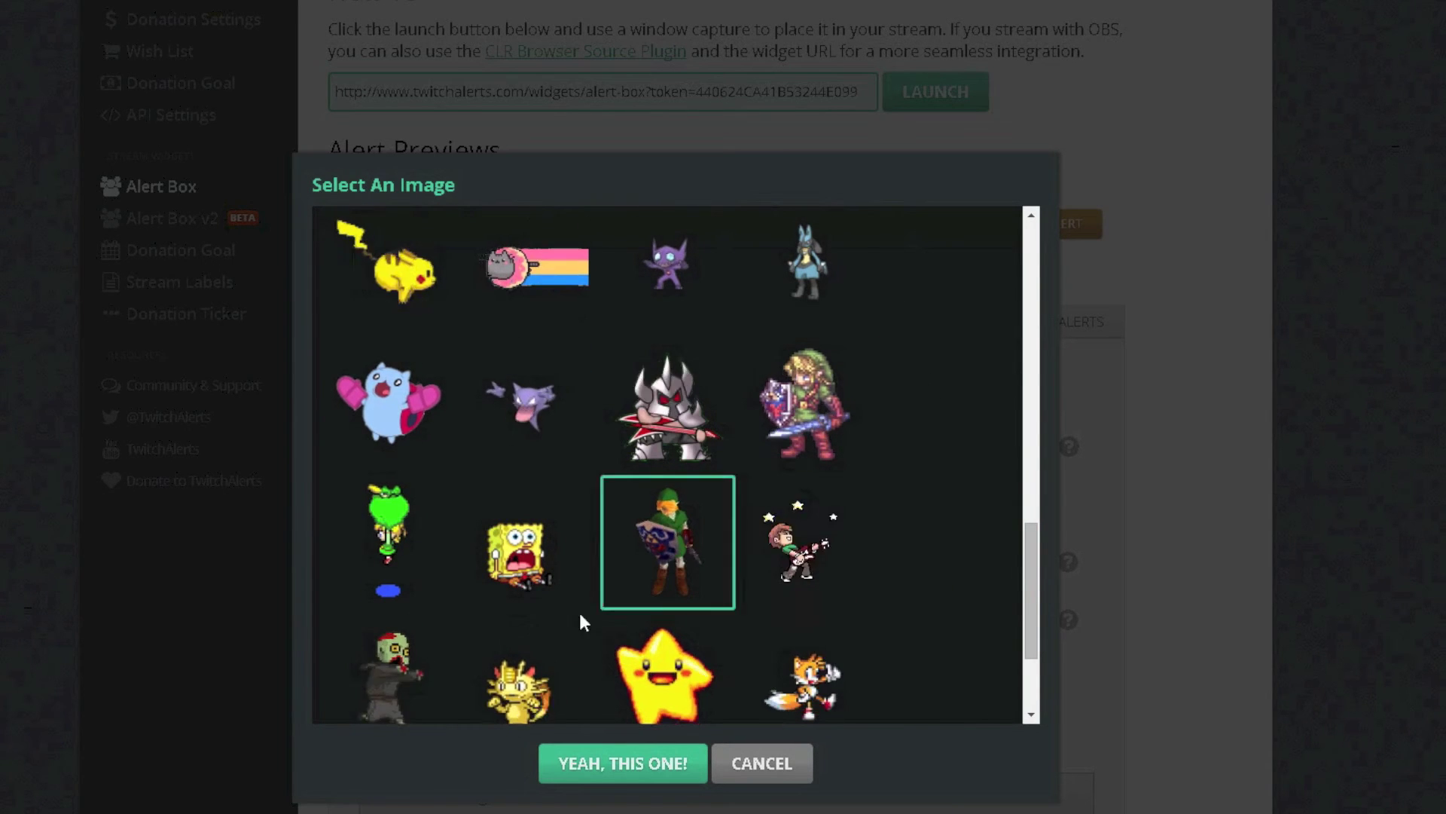
pyautogui.scroll(-1, 678, 618)
pyautogui.click(640, 586)
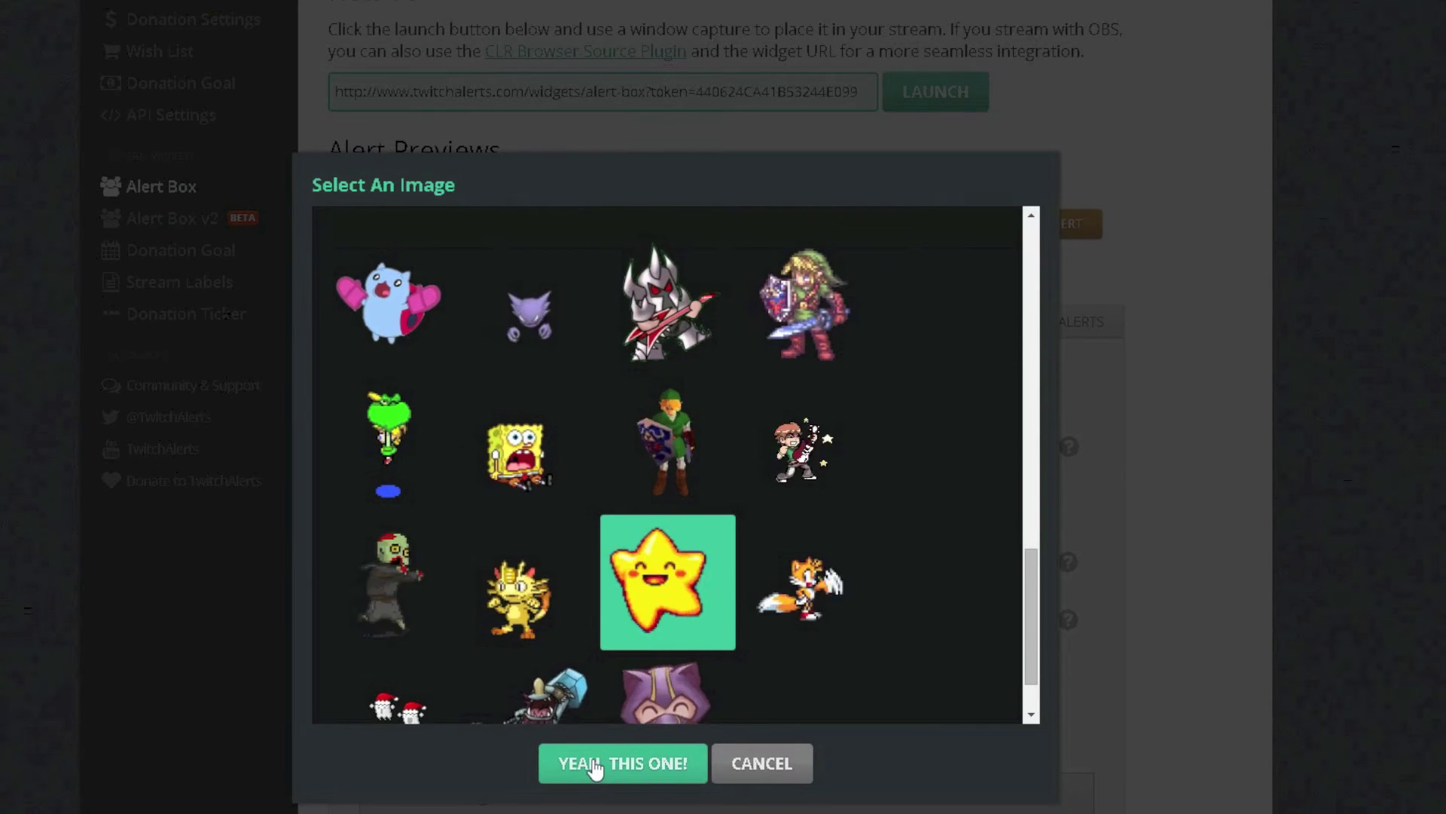
pyautogui.click(599, 763)
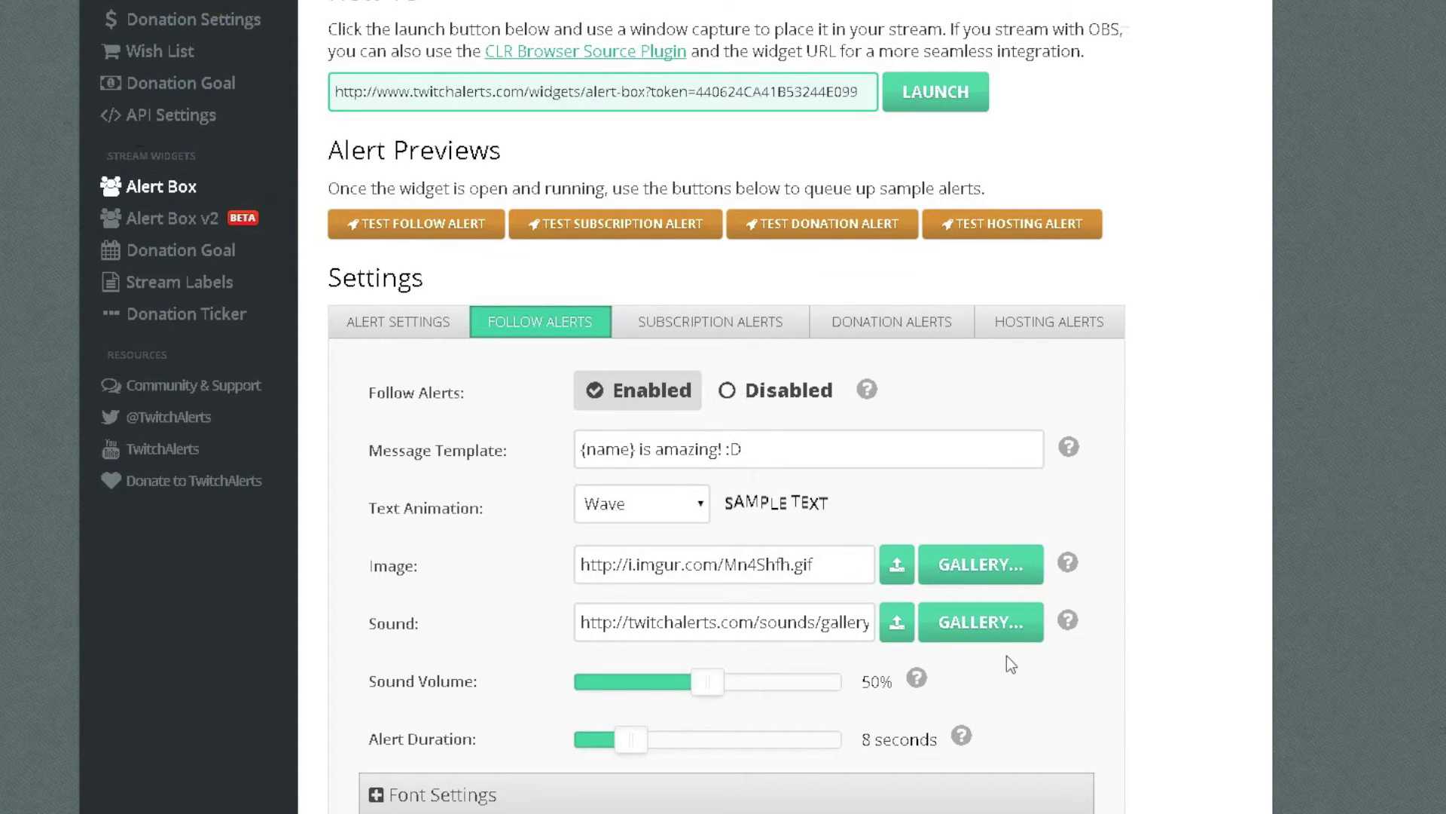
# Choose Positive Win Game Sound 4 from the sound gallery as the follow alert sound.
pyautogui.click(898, 620)
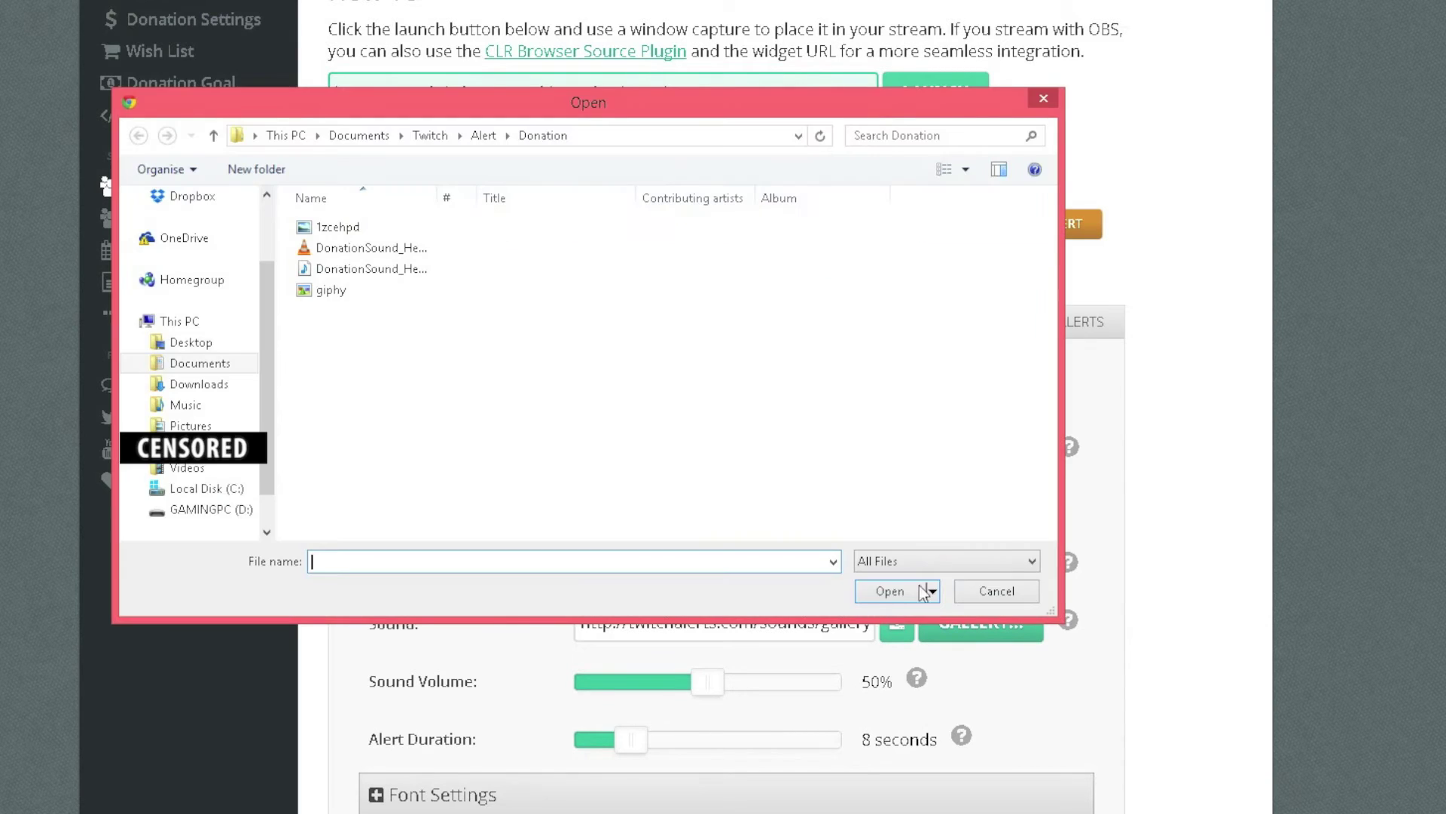
pyautogui.click(1017, 597)
pyautogui.click(991, 621)
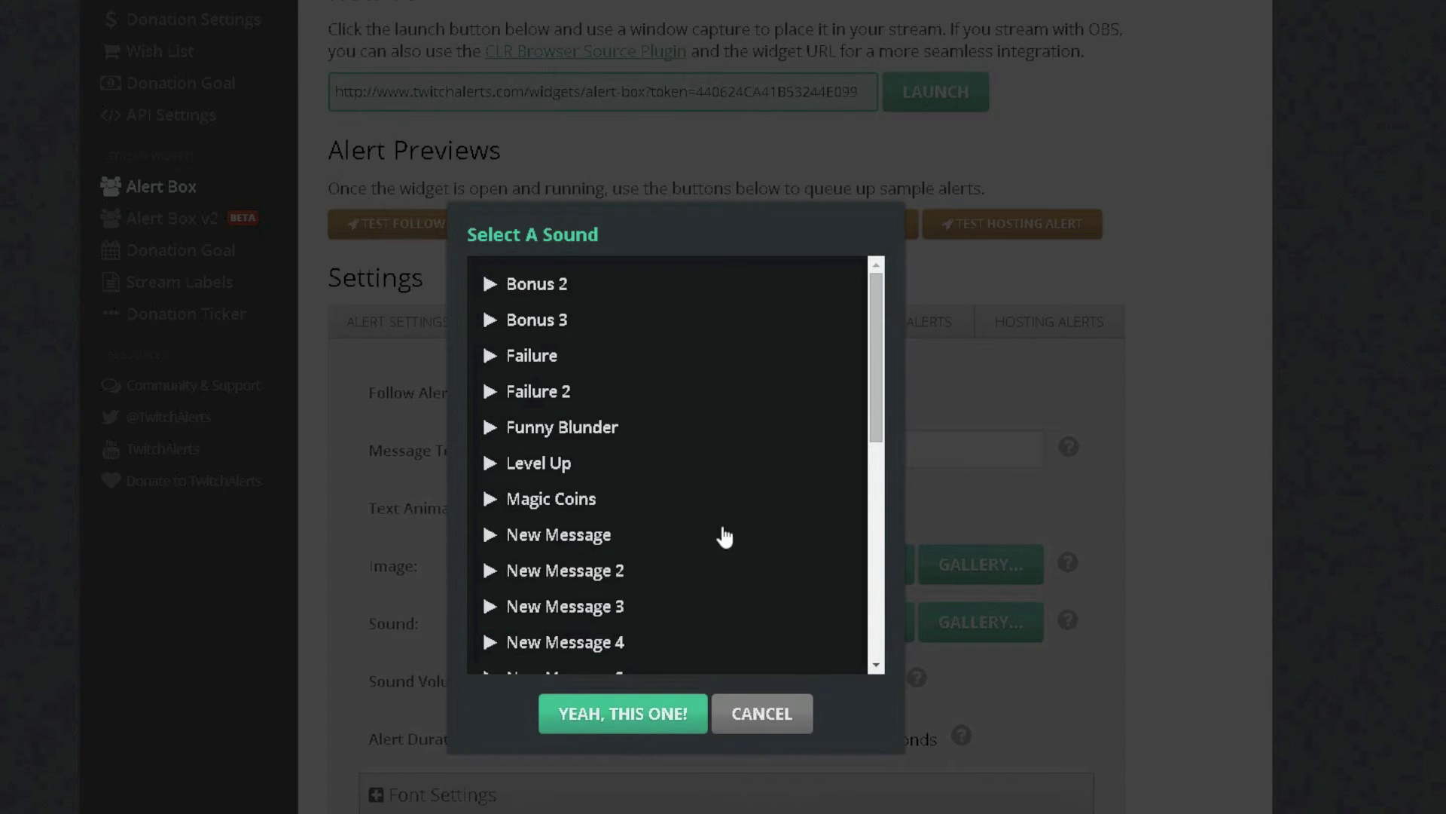
pyautogui.scroll(-4, 520, 437)
pyautogui.click(532, 412)
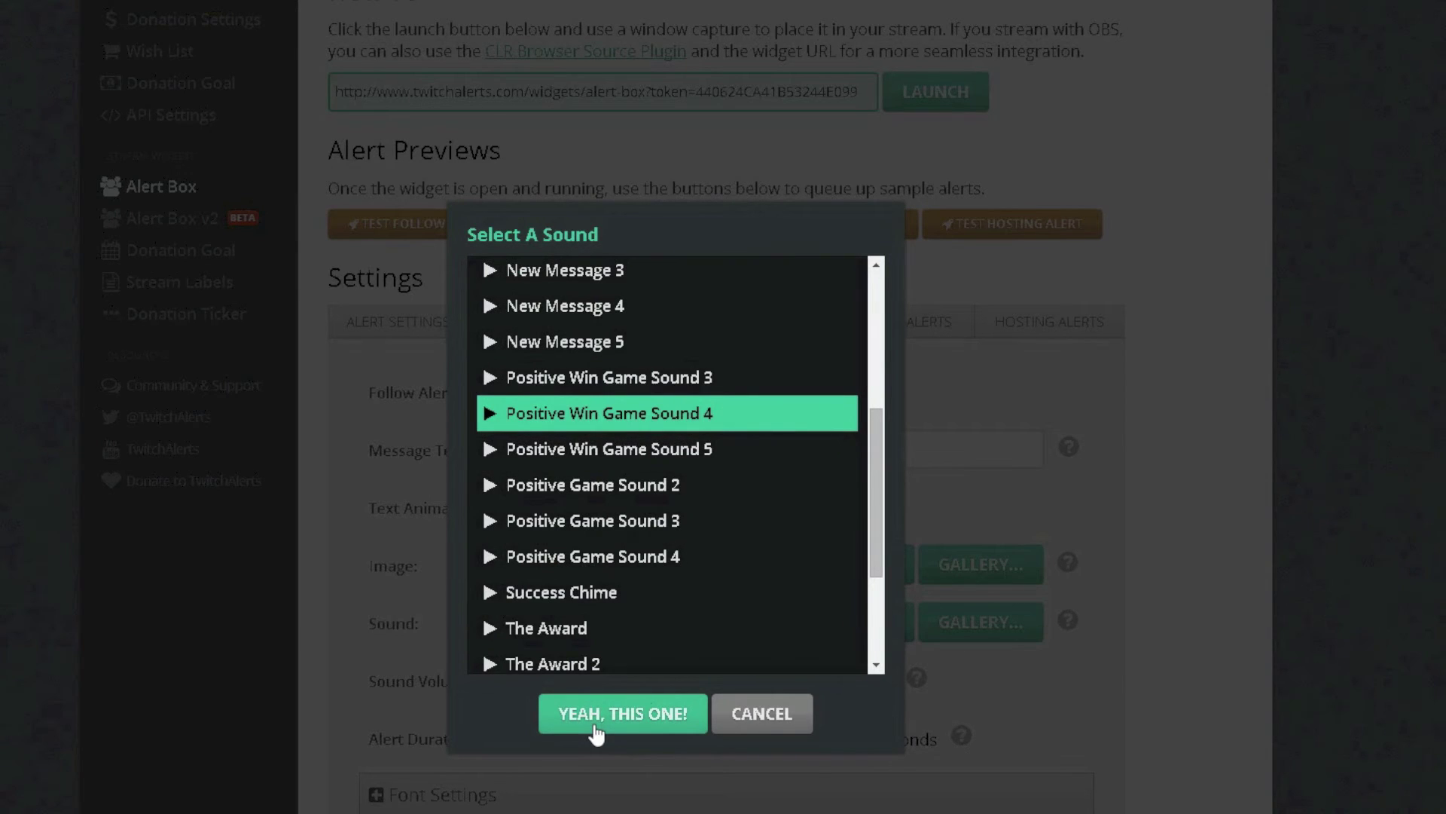
pyautogui.click(634, 711)
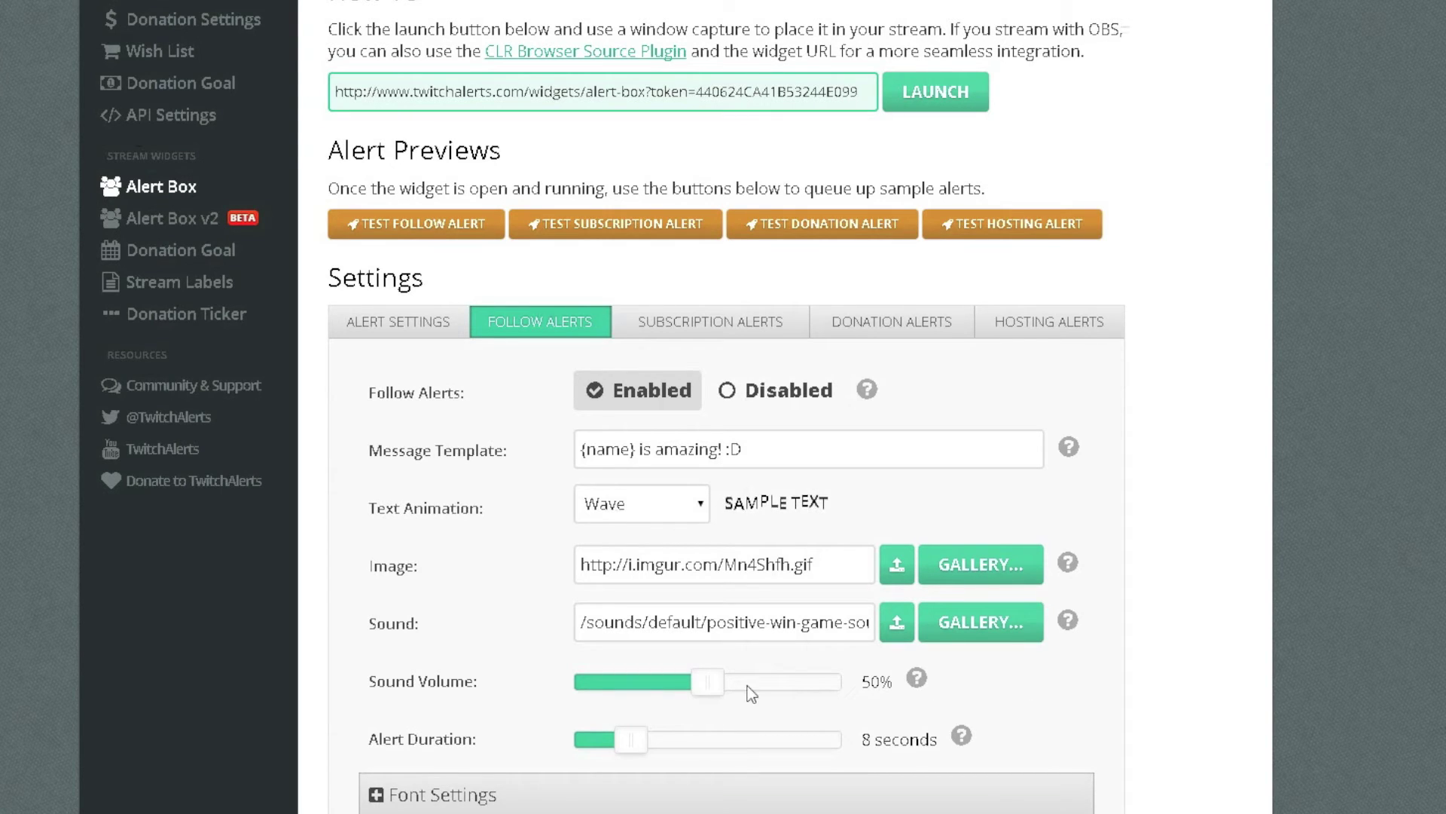
# Set the sound volume to 80% and the alert duration to 12 seconds.
pyautogui.moveTo(747, 686); pyautogui.dragTo(789, 684)
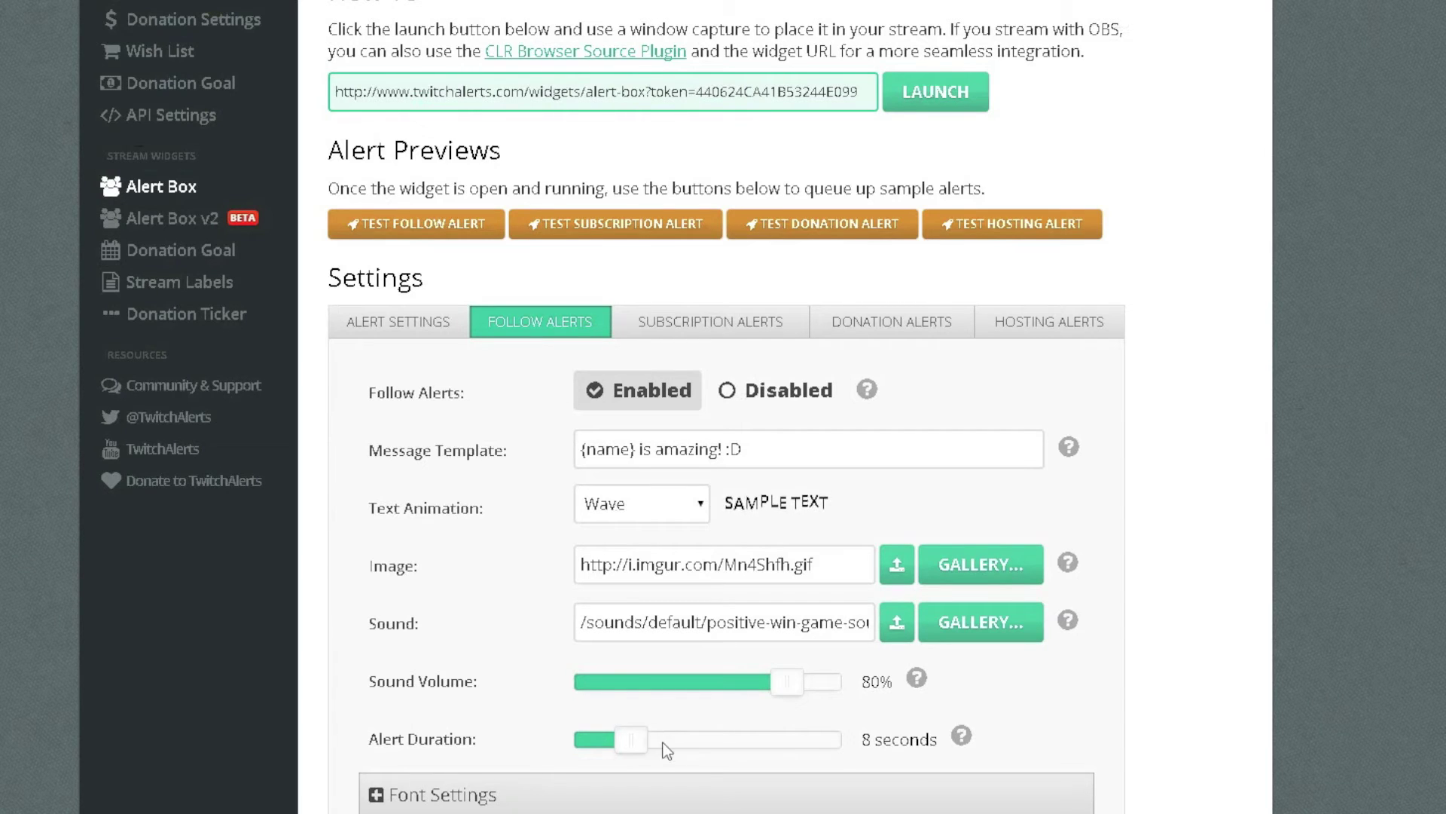
pyautogui.moveTo(663, 746); pyautogui.dragTo(685, 749)
pyautogui.scroll(-2, 681, 747)
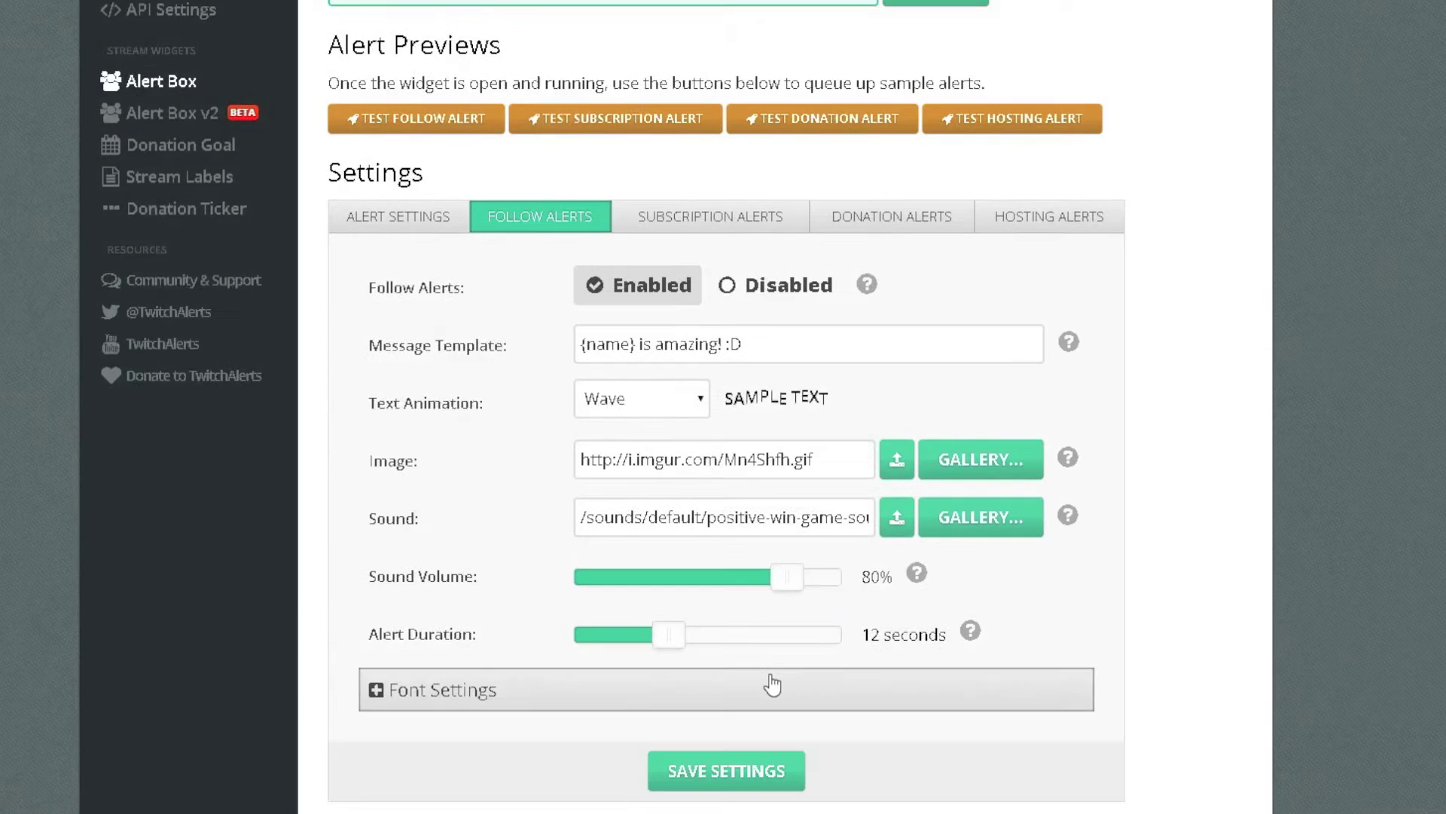
pyautogui.click(725, 690)
pyautogui.scroll(-4, 701, 647)
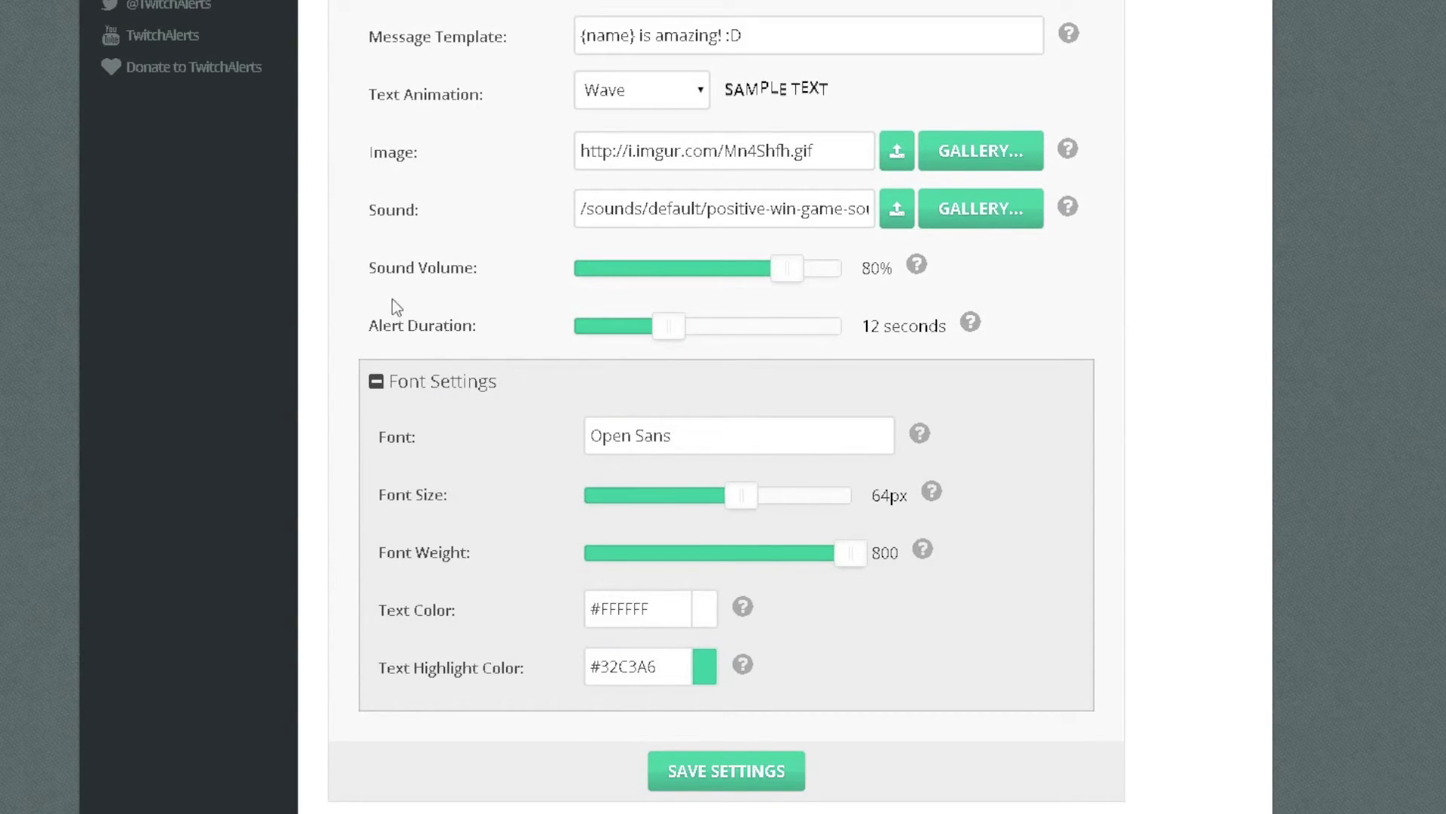
pyautogui.click(424, 382)
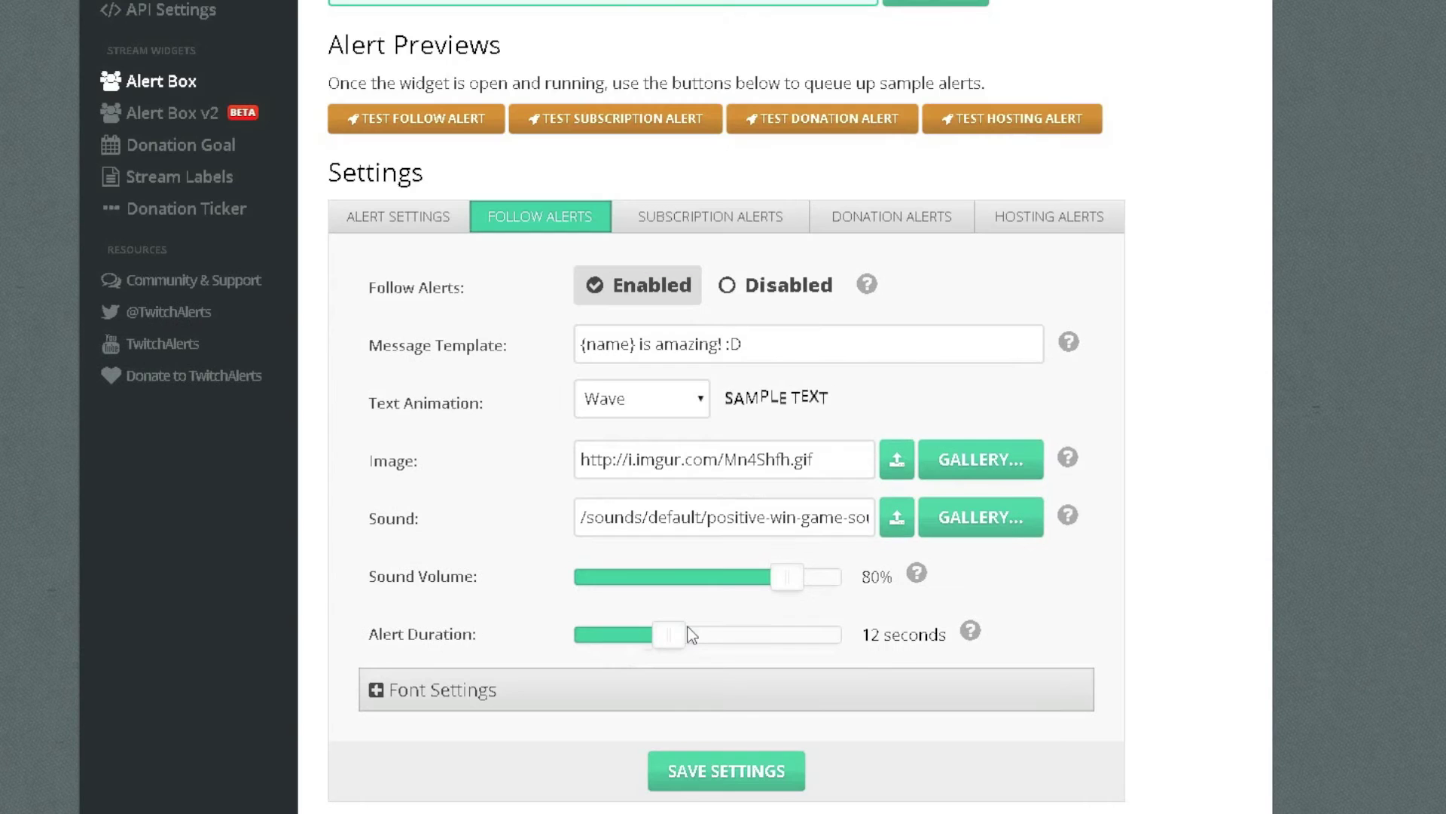
# Save the follow alert settings and copy the TwitchAlerts Alert Box widget URL.
pyautogui.click(735, 765)
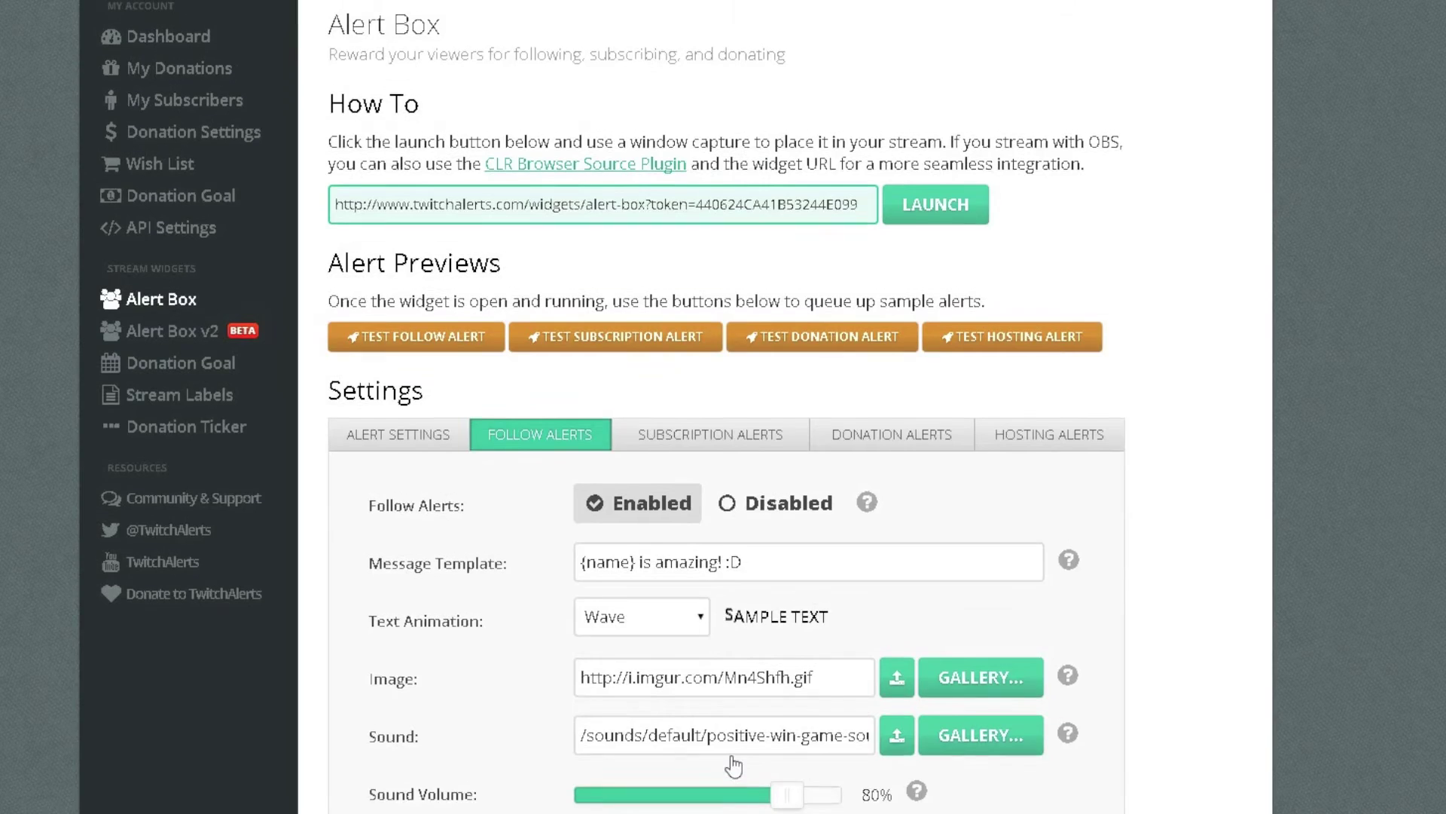
pyautogui.moveTo(863, 229); pyautogui.dragTo(279, 238)
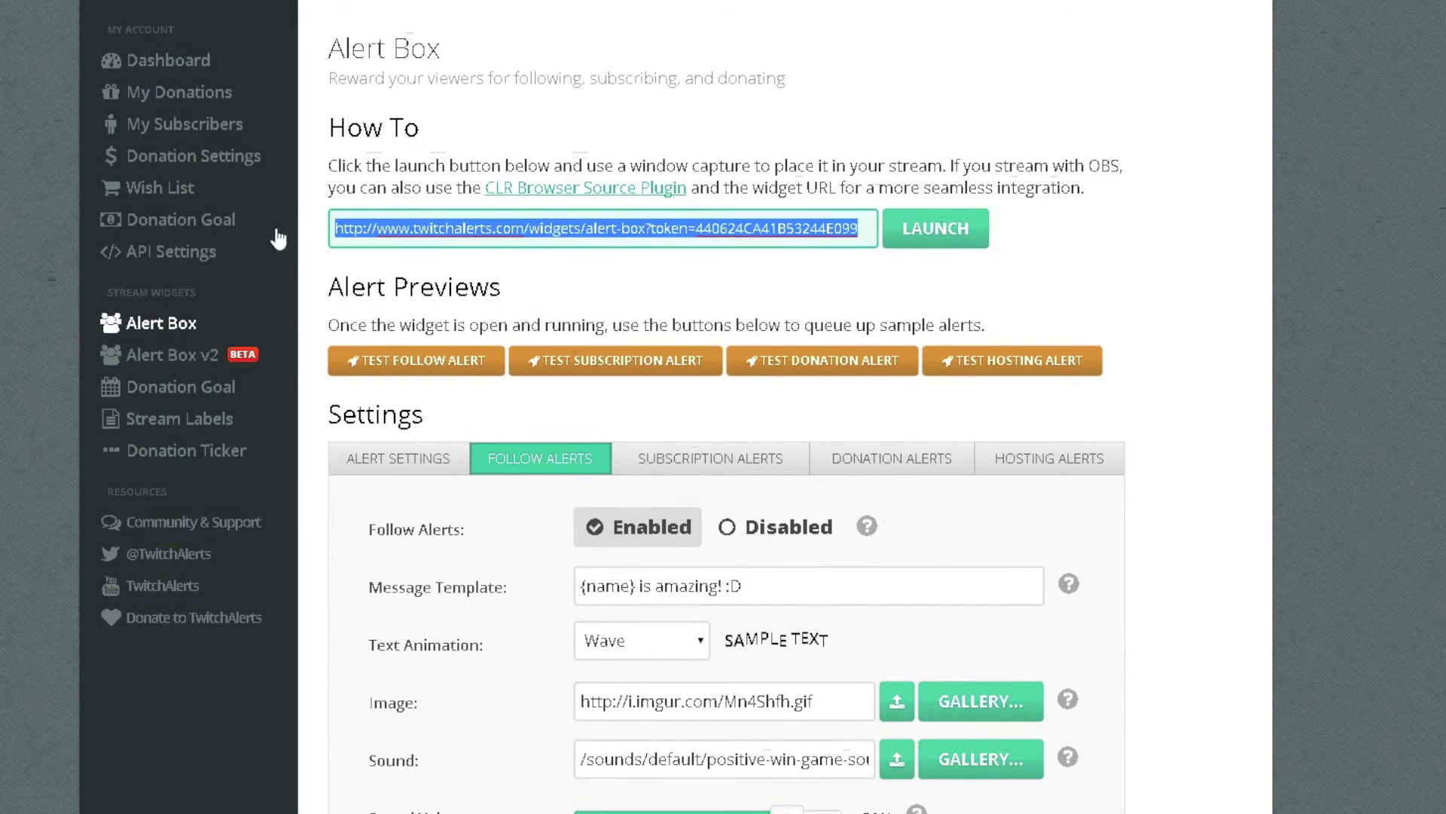
pyautogui.rightClick(498, 230)
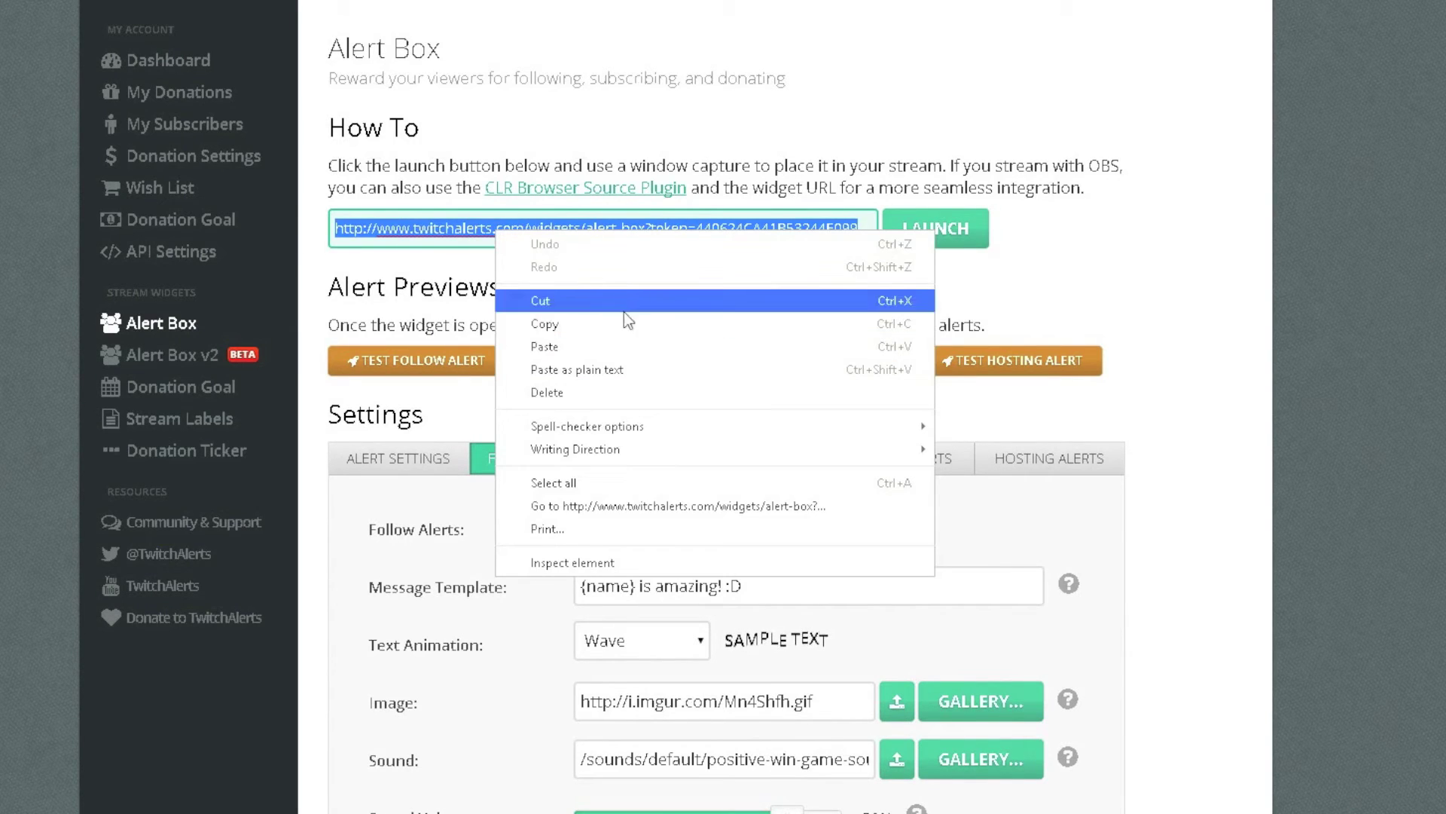
pyautogui.click(608, 322)
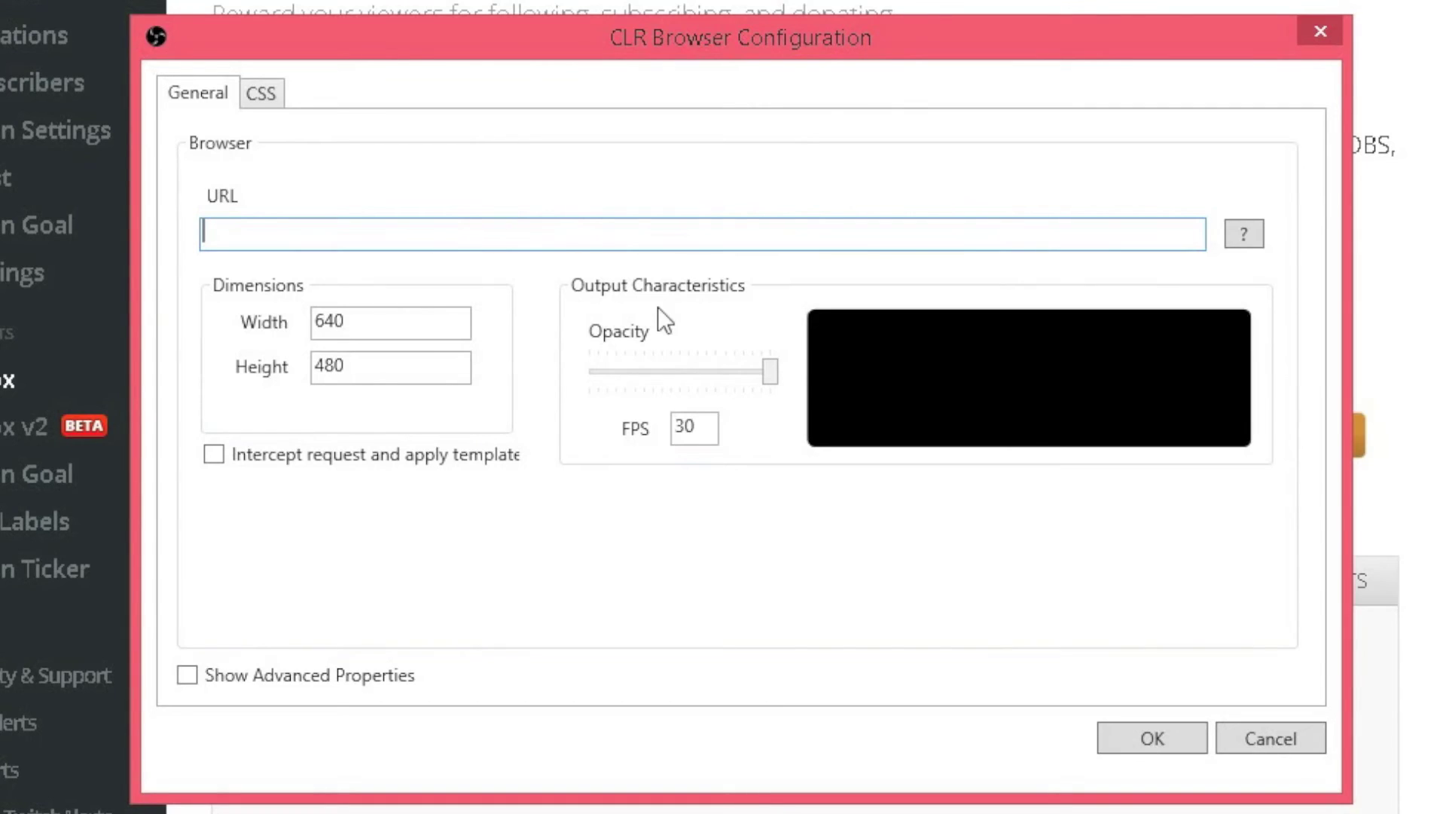
# Paste the widget URL into the CLR Browser source's URL field and confirm both dialogs.
pyautogui.rightClick(663, 233)
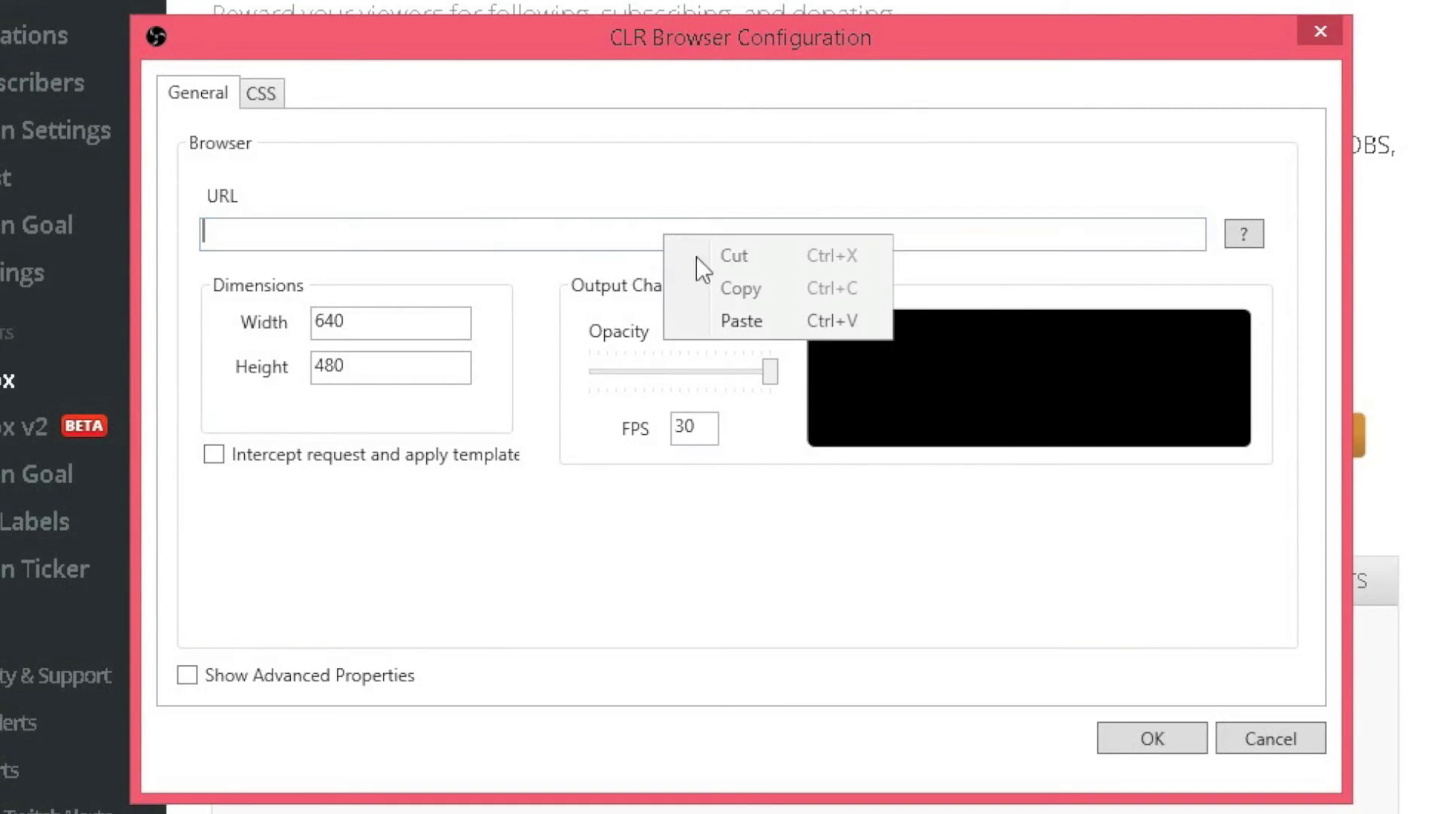
pyautogui.click(784, 317)
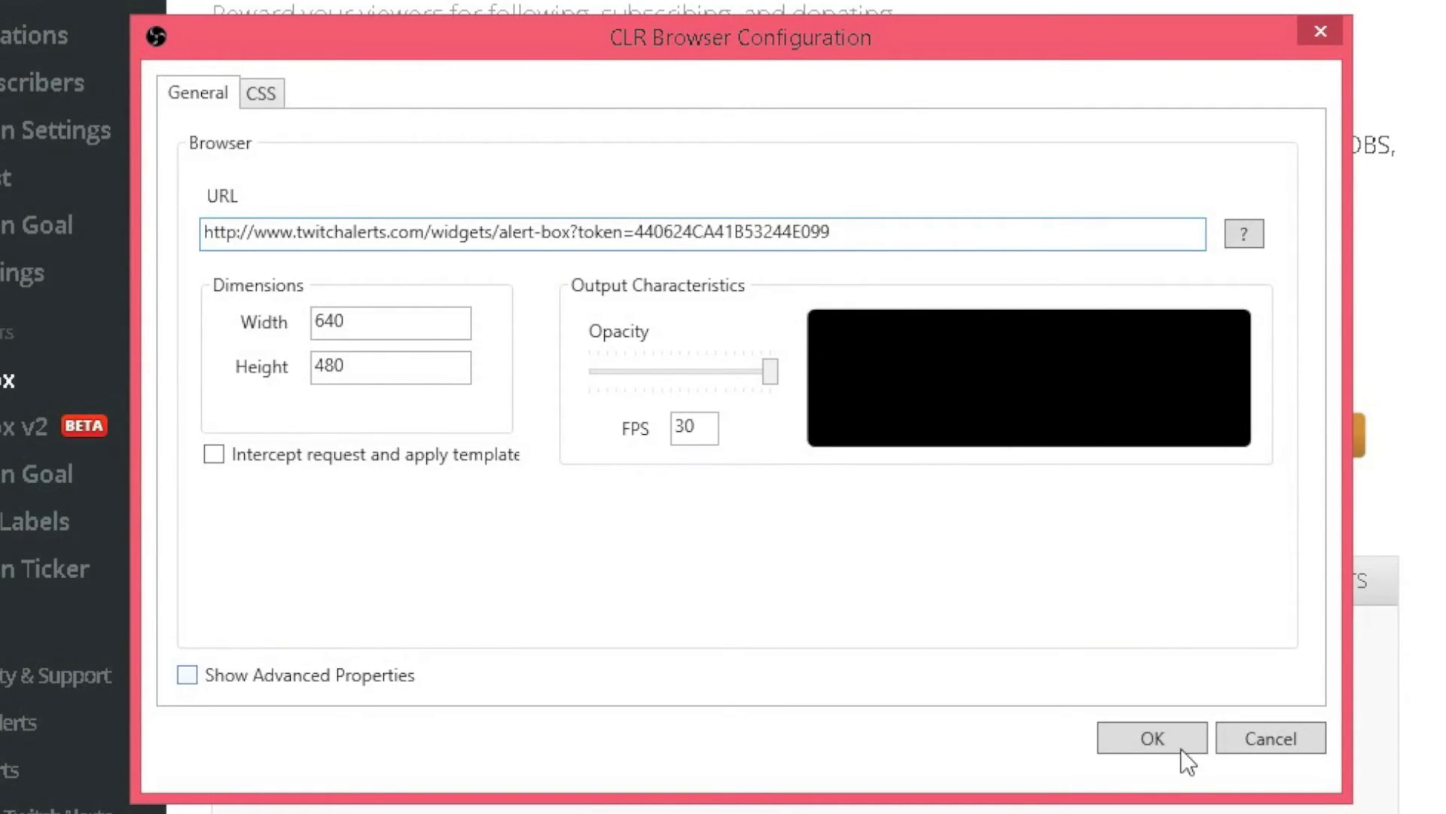
pyautogui.click(1152, 738)
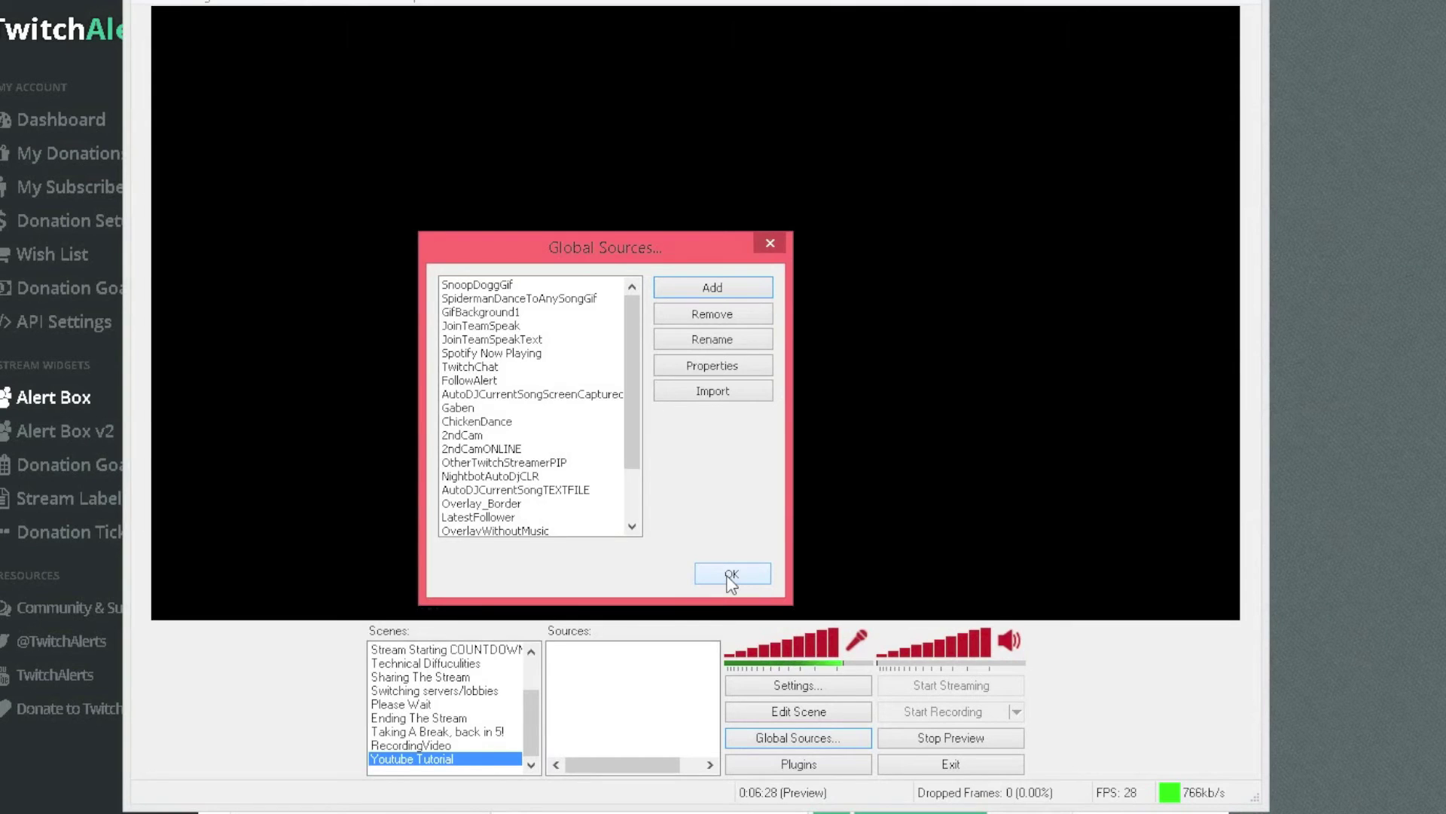
pyautogui.click(730, 574)
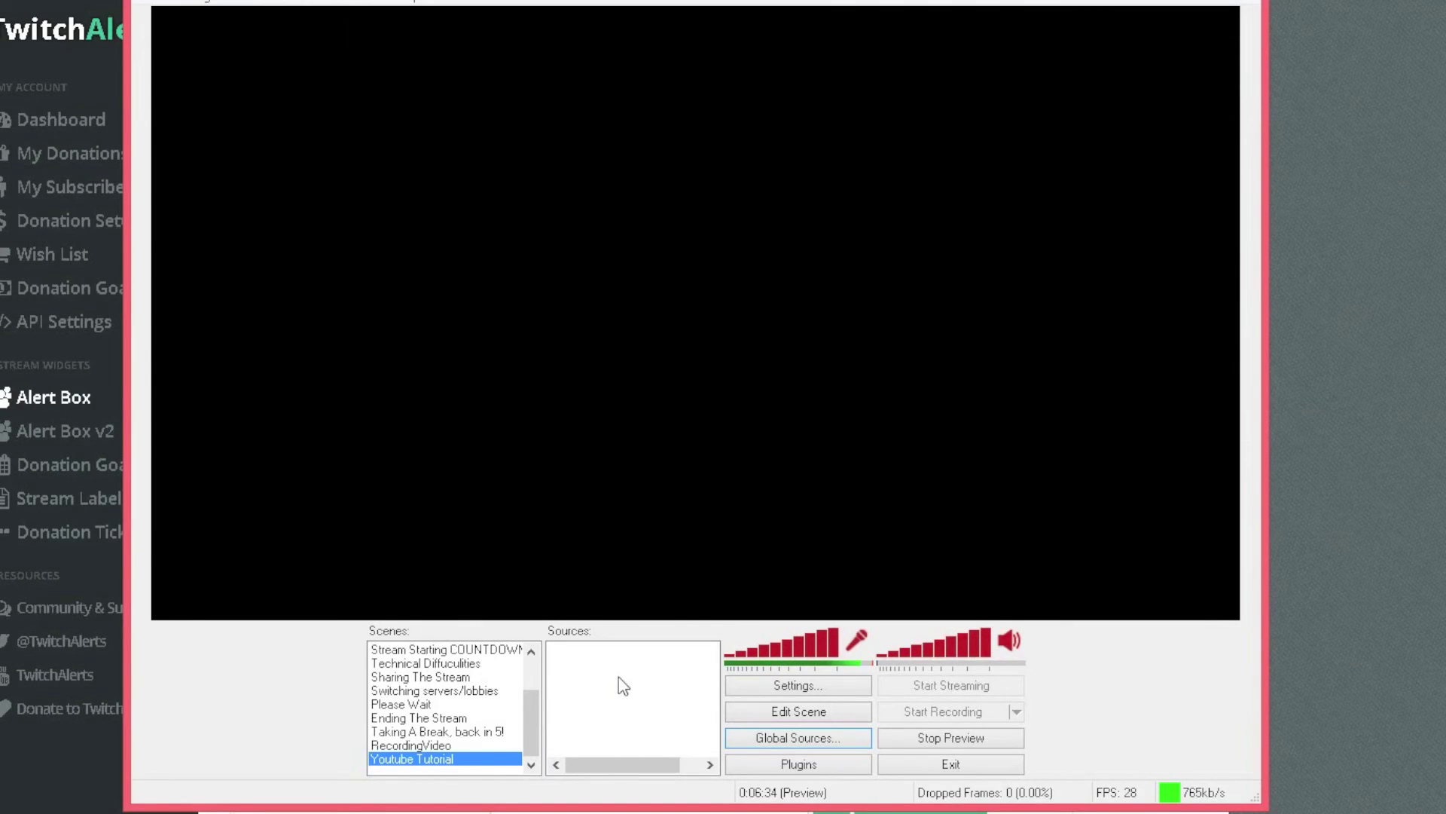
# Add the 'Follower Notification Youtube Tutorial' global source to the Youtube Tutorial scene.
pyautogui.rightClick(618, 676)
pyautogui.moveTo(664, 688)
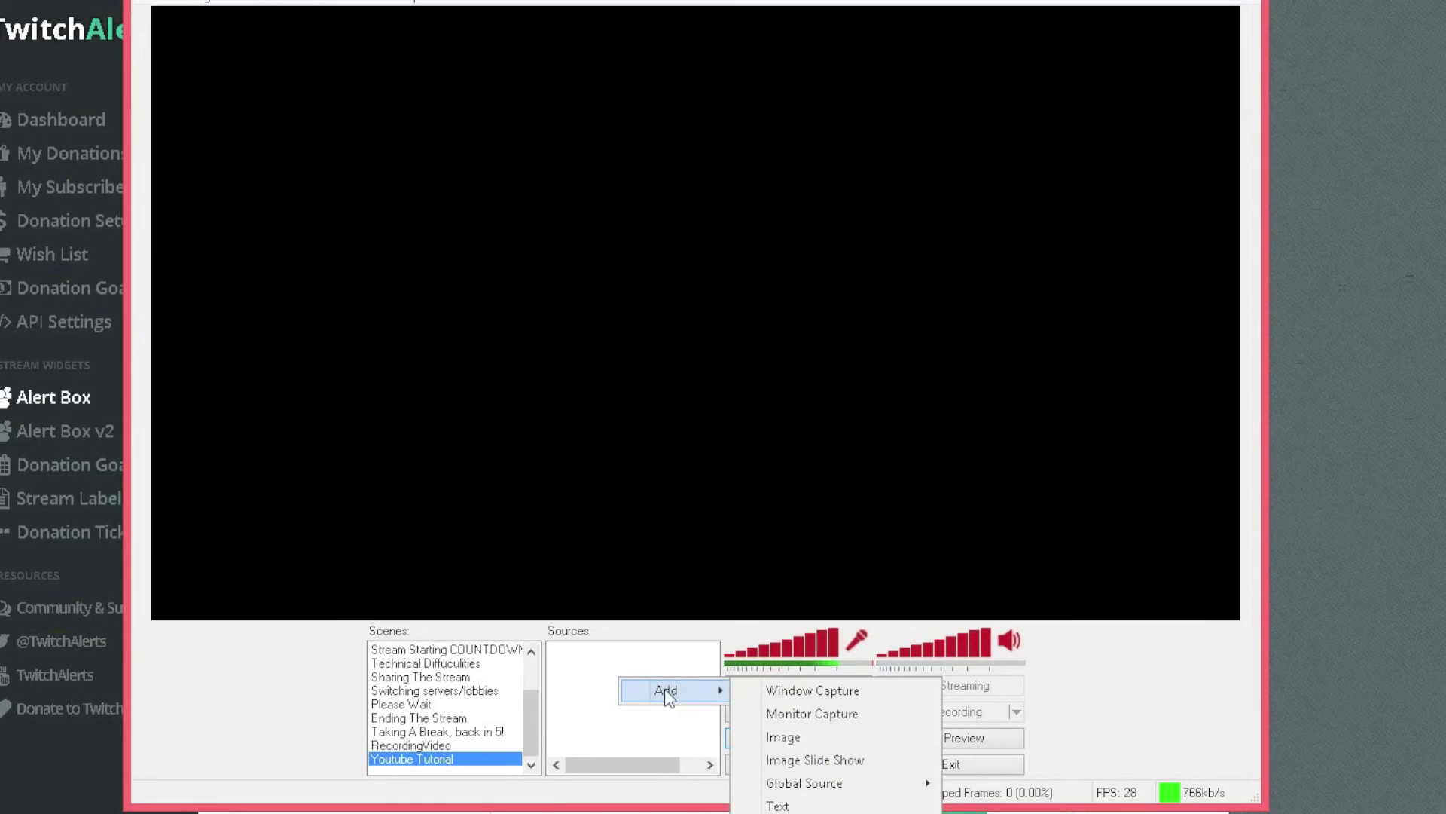
pyautogui.moveTo(787, 788)
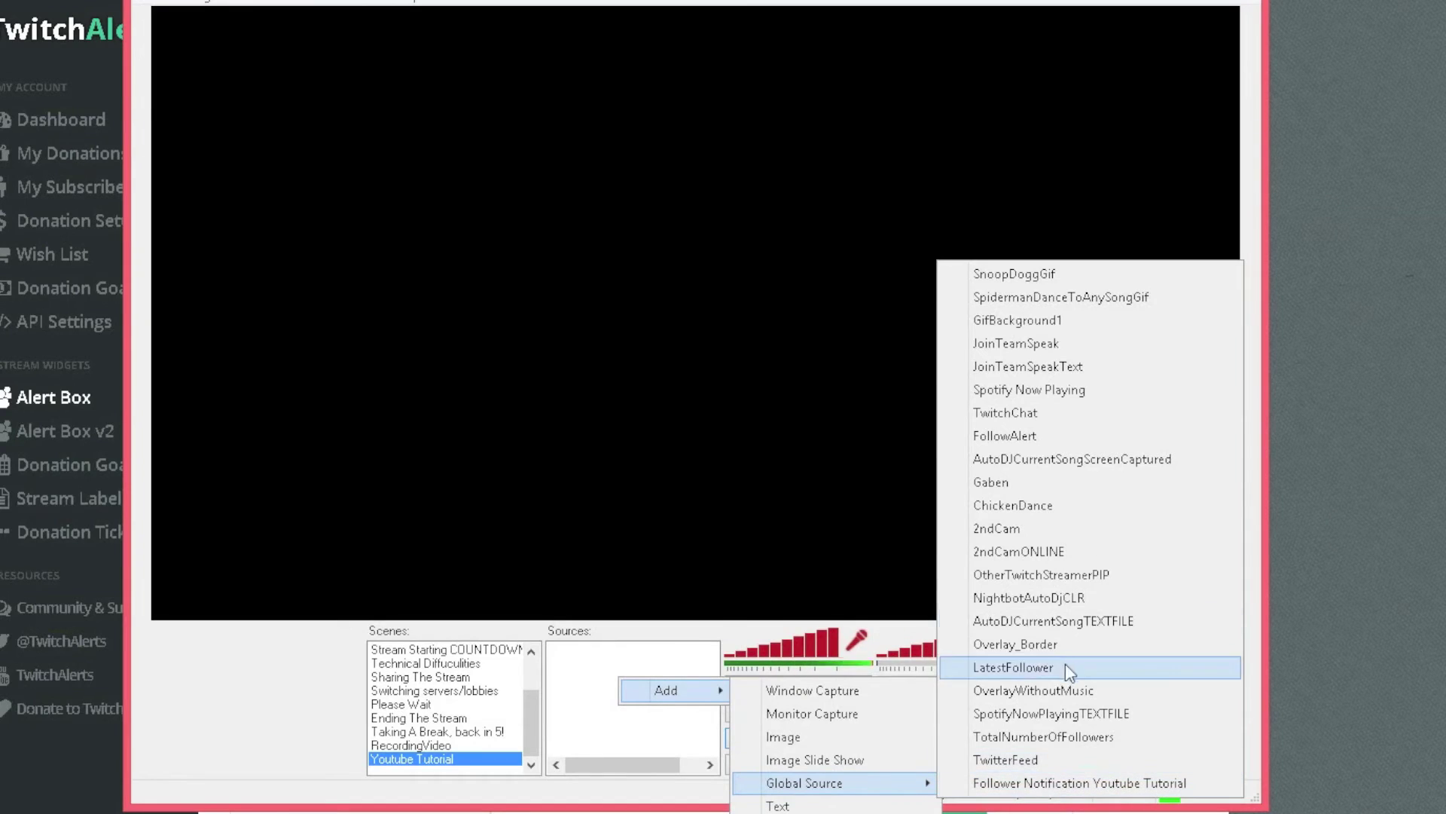
pyautogui.click(1032, 782)
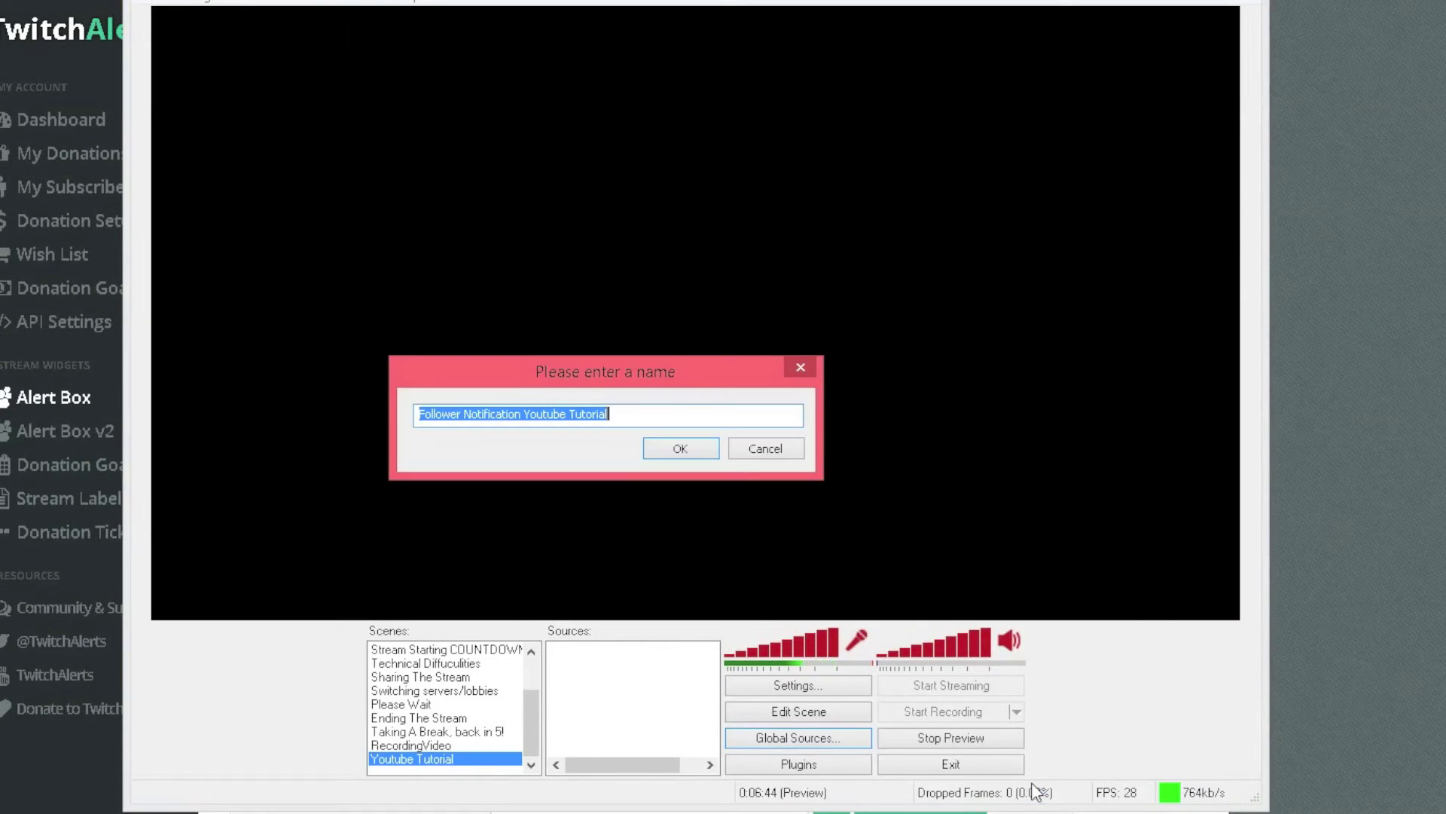
pyautogui.click(697, 444)
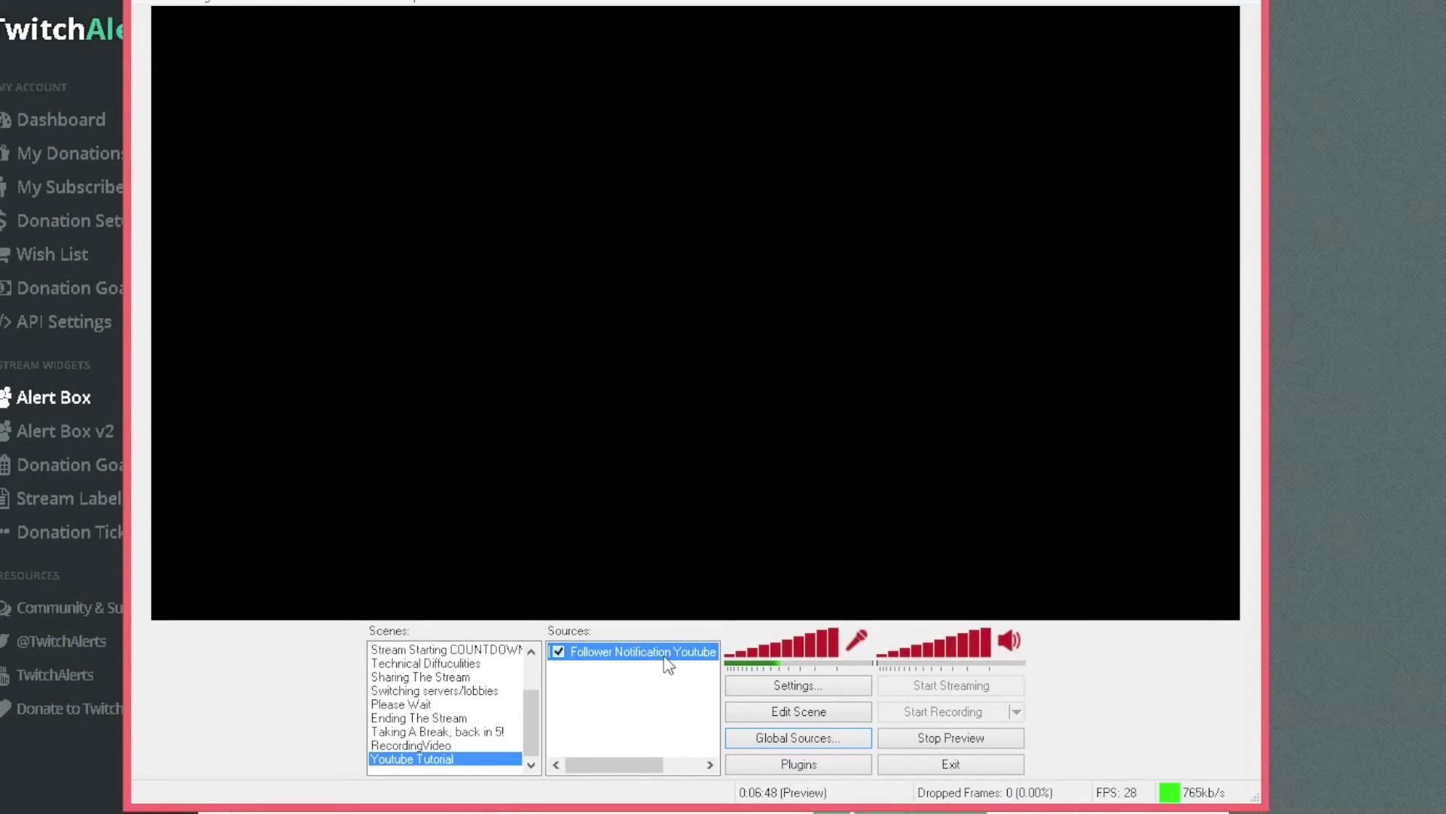
# In Edit Scene mode, resize and reposition the alert source box across the preview.
pyautogui.click(794, 715)
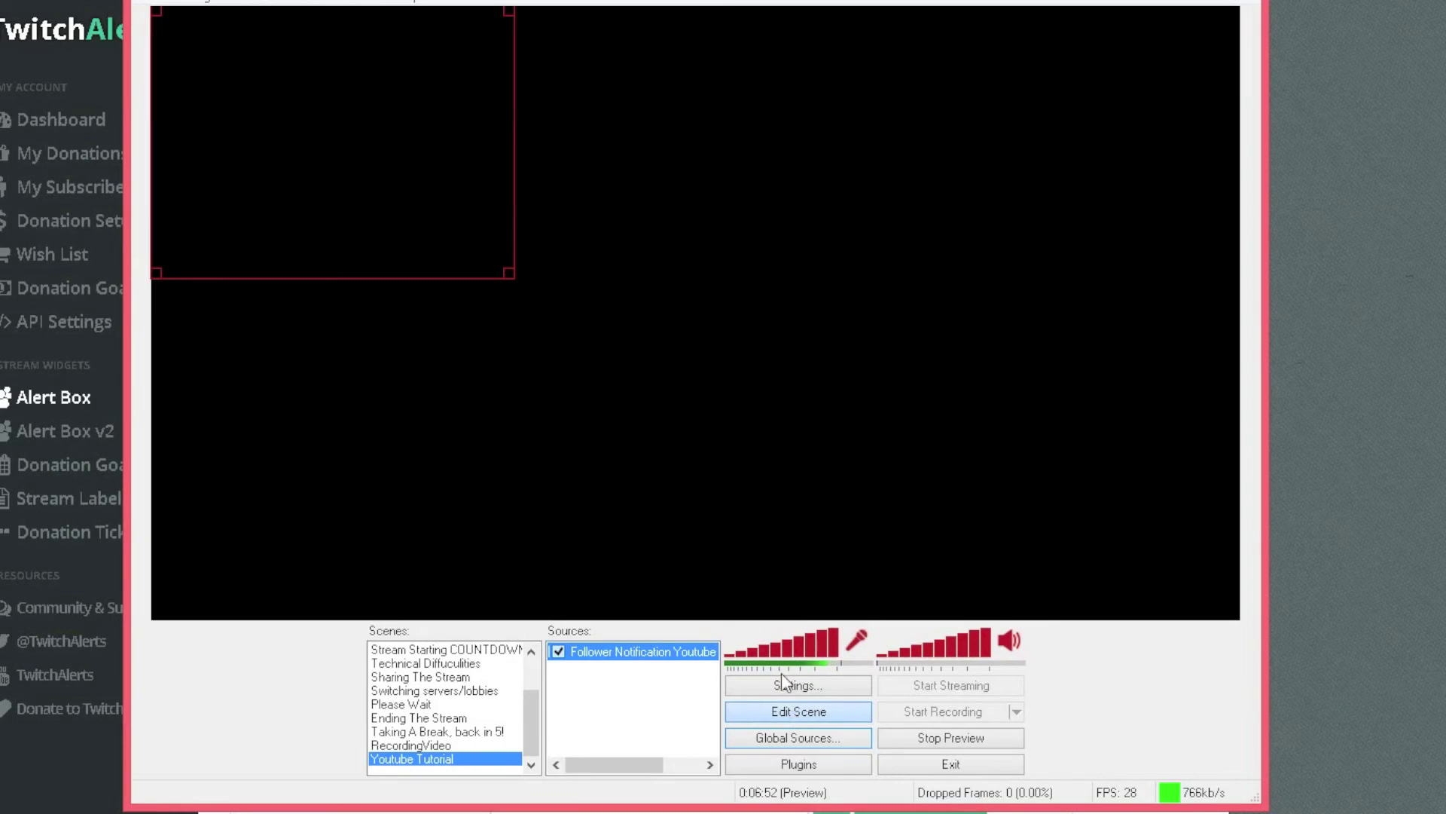
pyautogui.moveTo(505, 271); pyautogui.dragTo(571, 319)
pyautogui.moveTo(429, 194); pyautogui.dragTo(419, 488)
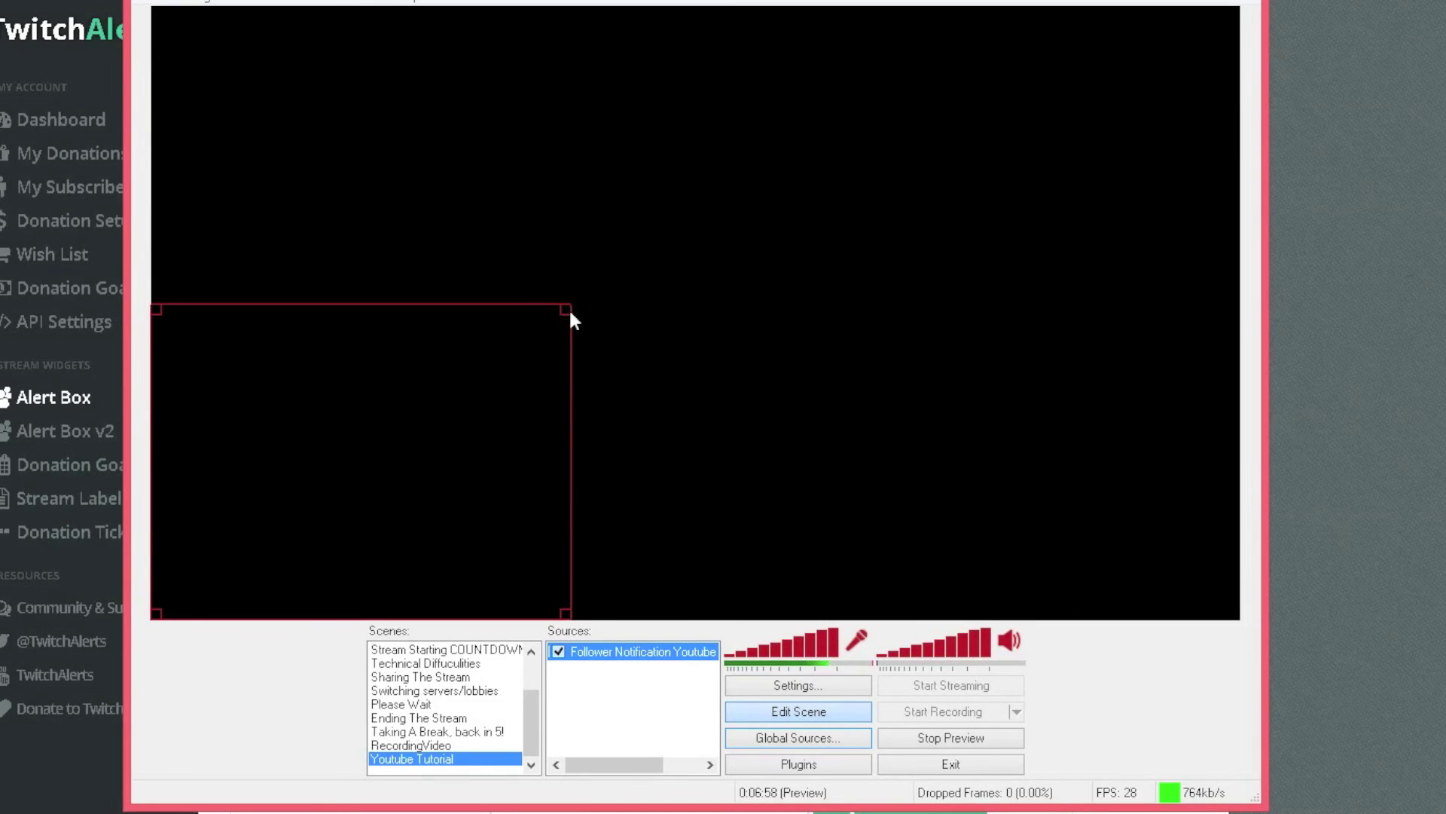
pyautogui.moveTo(571, 313); pyautogui.dragTo(874, 86)
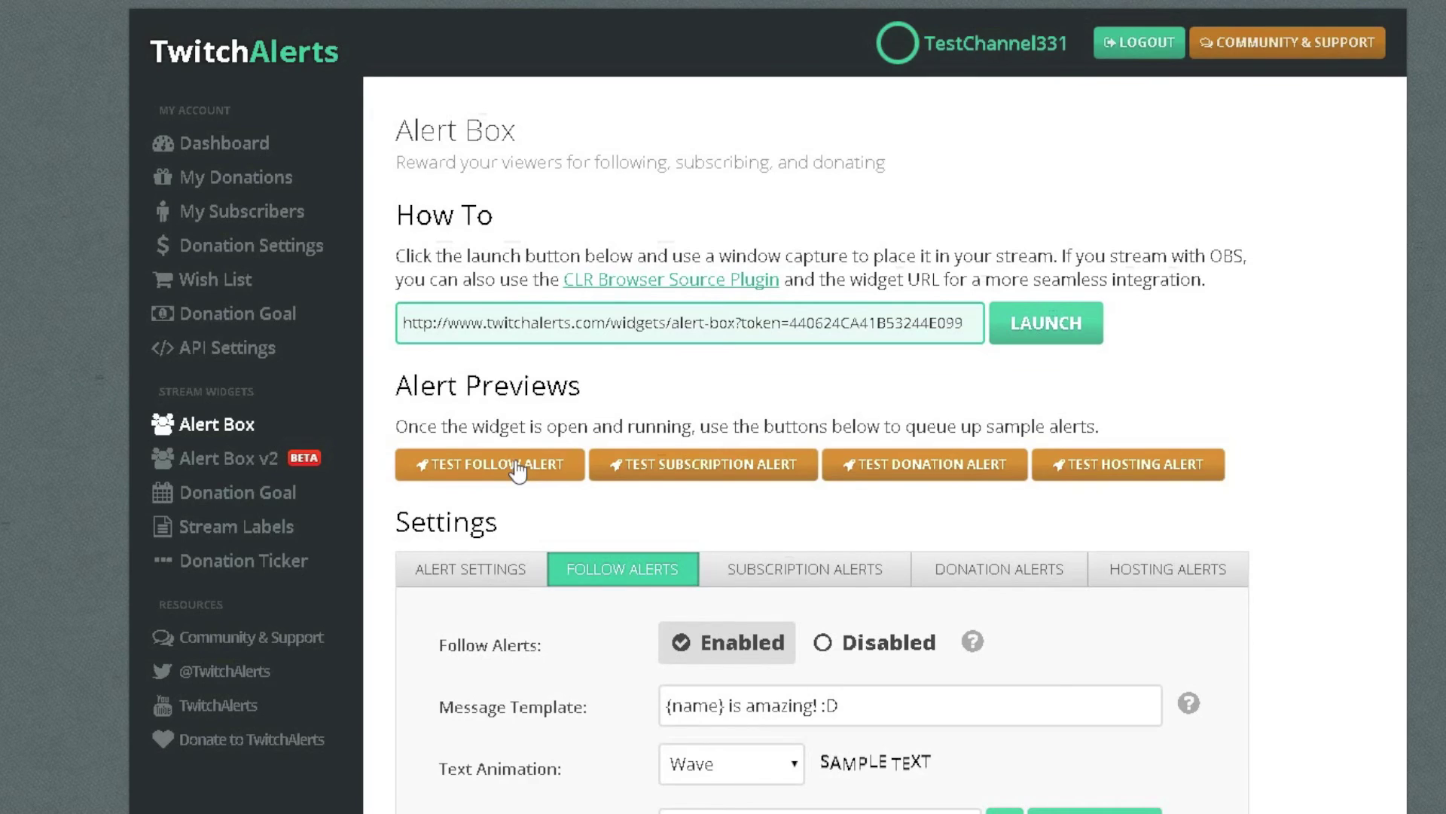
# Queue five test follow alerts in TwitchAlerts, due within 30 seconds.
pyautogui.click(523, 487)
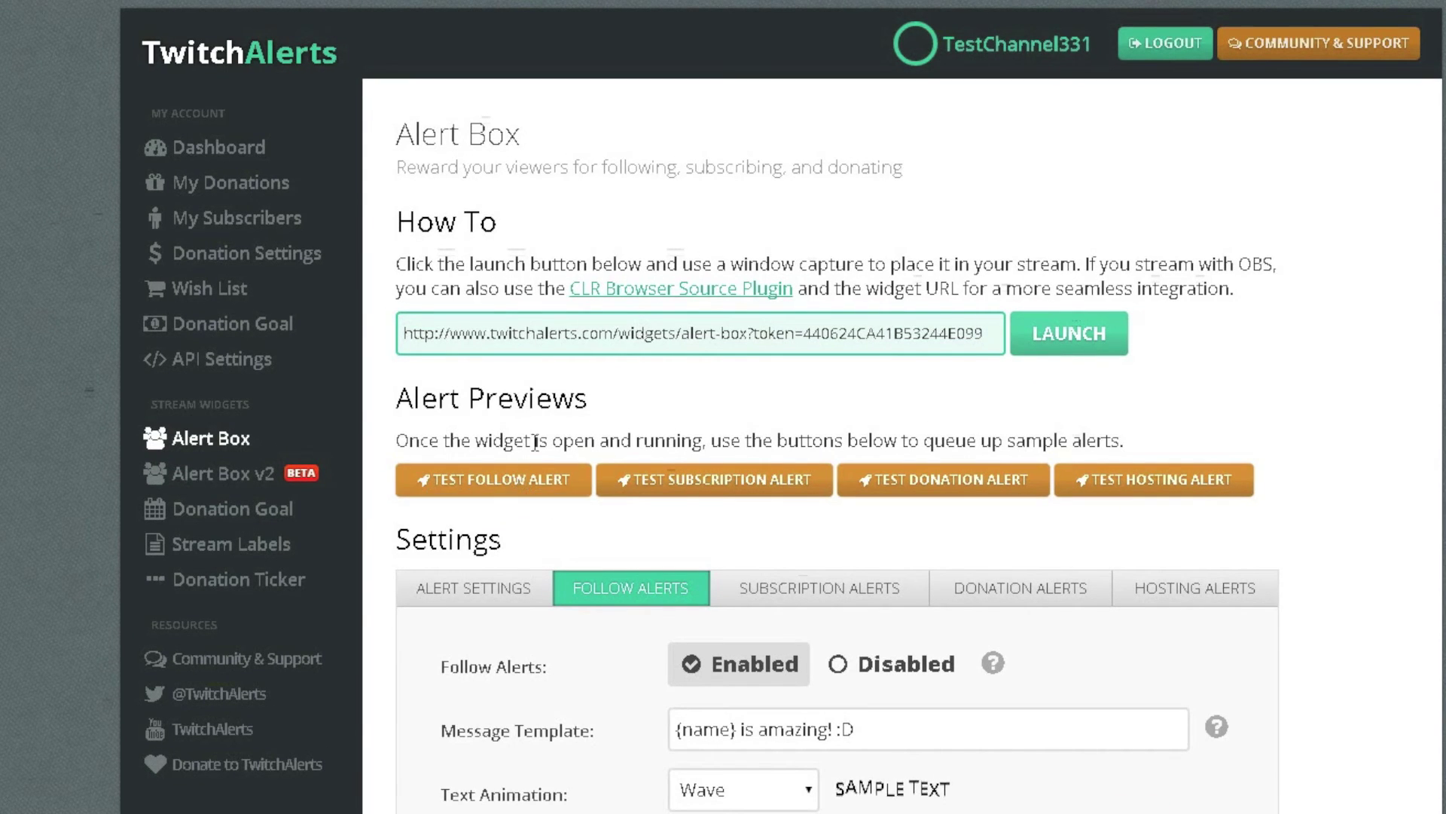
pyautogui.click(539, 495)
pyautogui.click(540, 495)
pyautogui.click(539, 495)
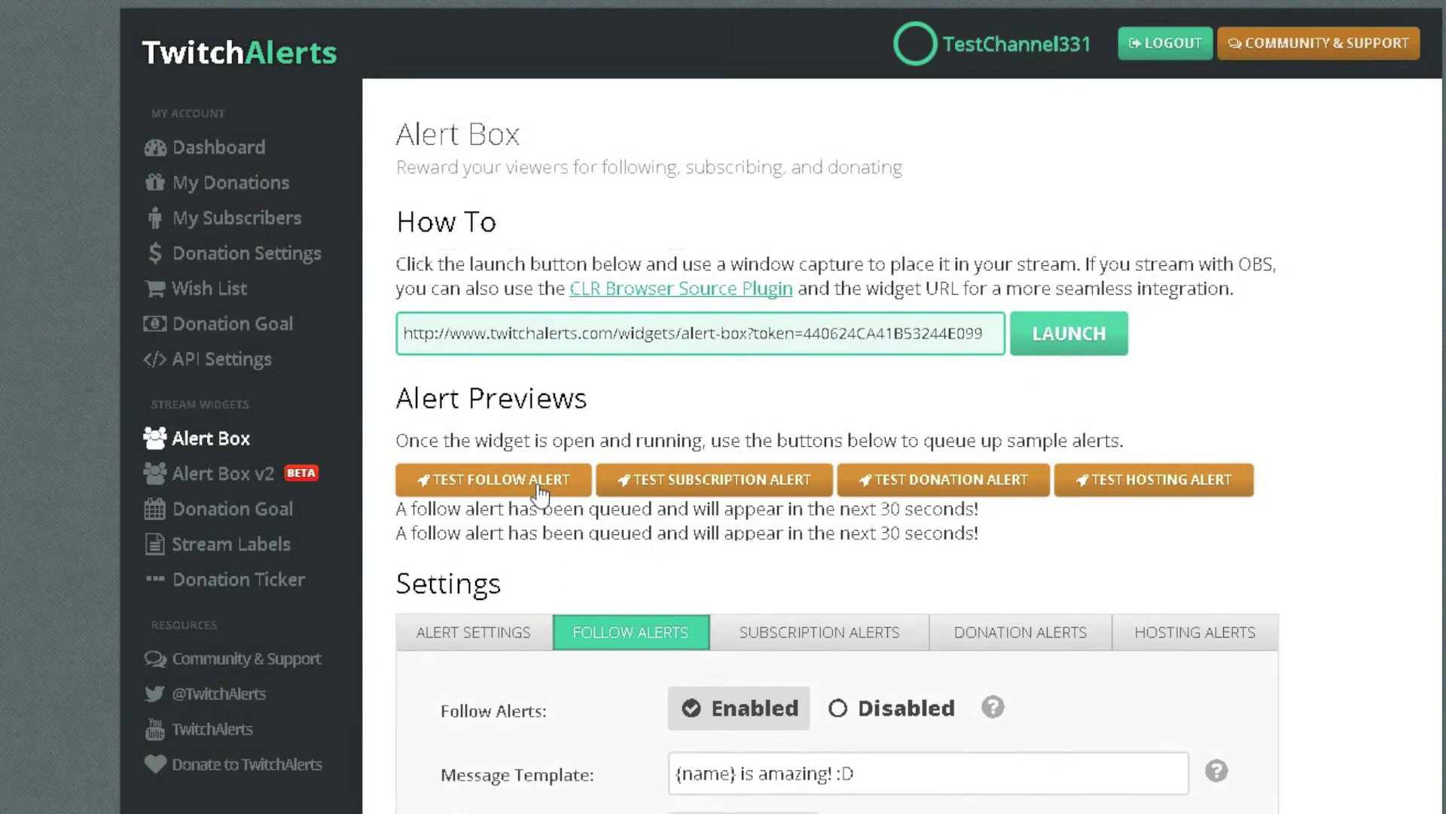
pyautogui.scroll(-2, 588, 558)
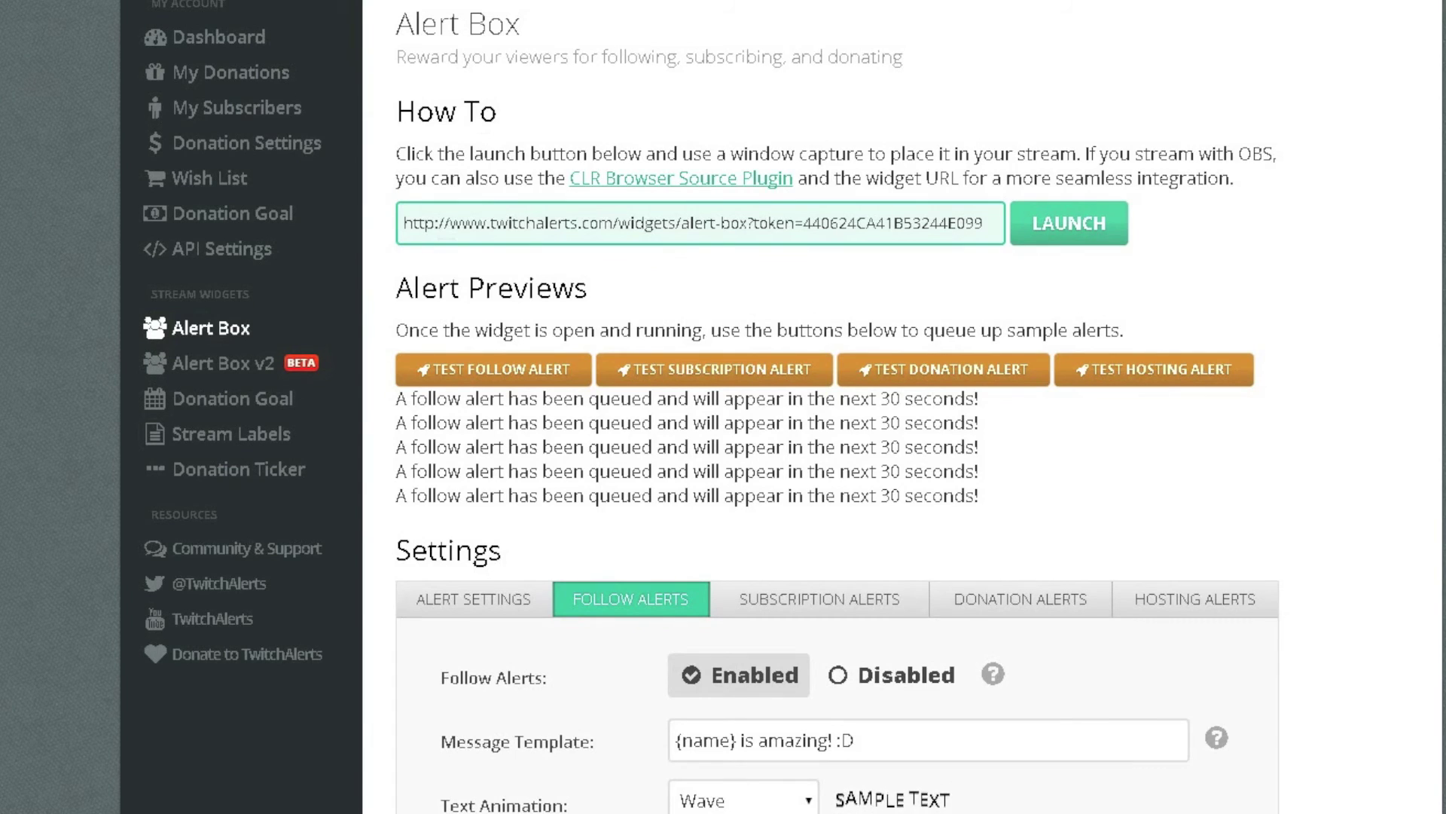